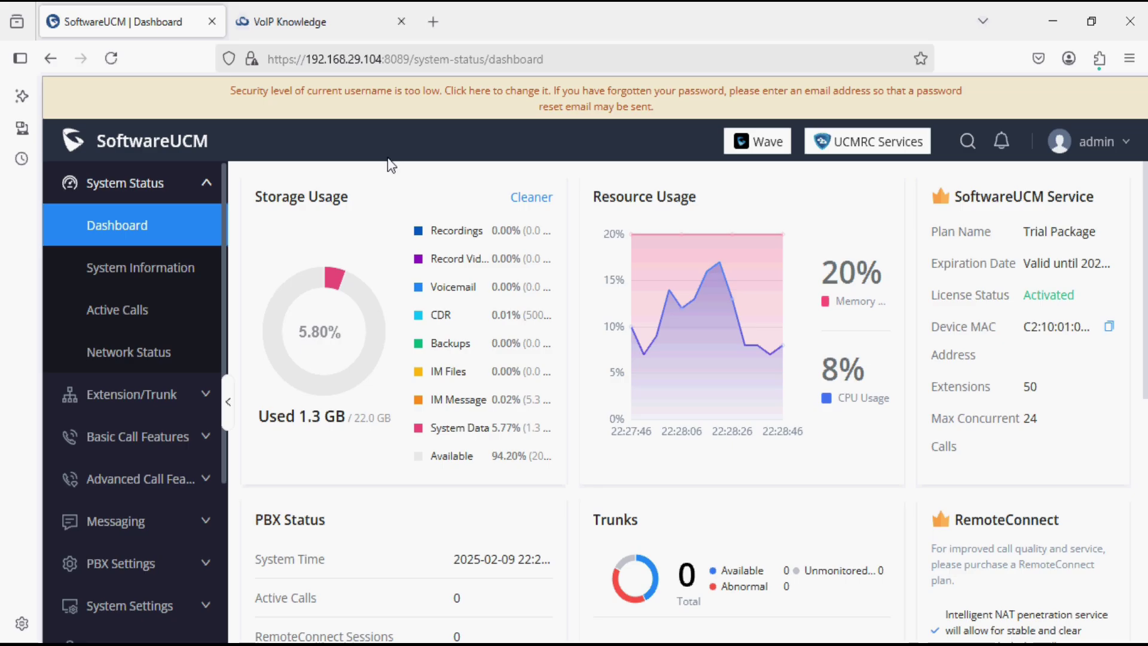
# Switch to the VoIP Knowledge tab showing the GDMS On-Premise PBX page.
pyautogui.click(318, 17)
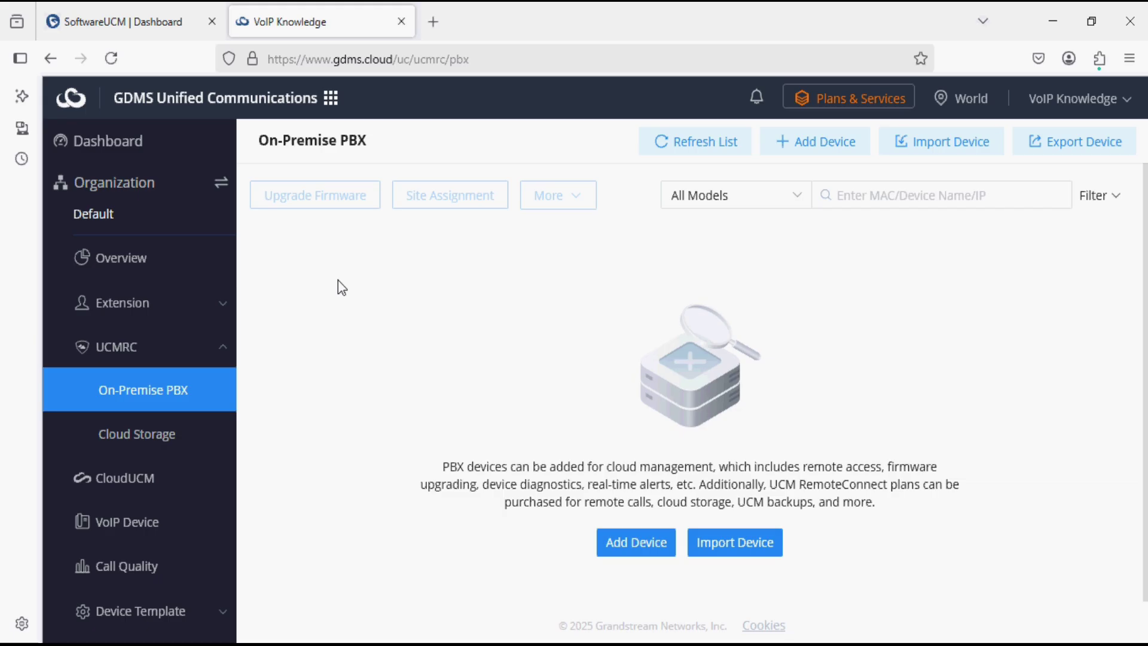
# Go to UCMRC > On-Premise PBX and start Add Device, ready to enter the MAC Address.
pyautogui.click(330, 97)
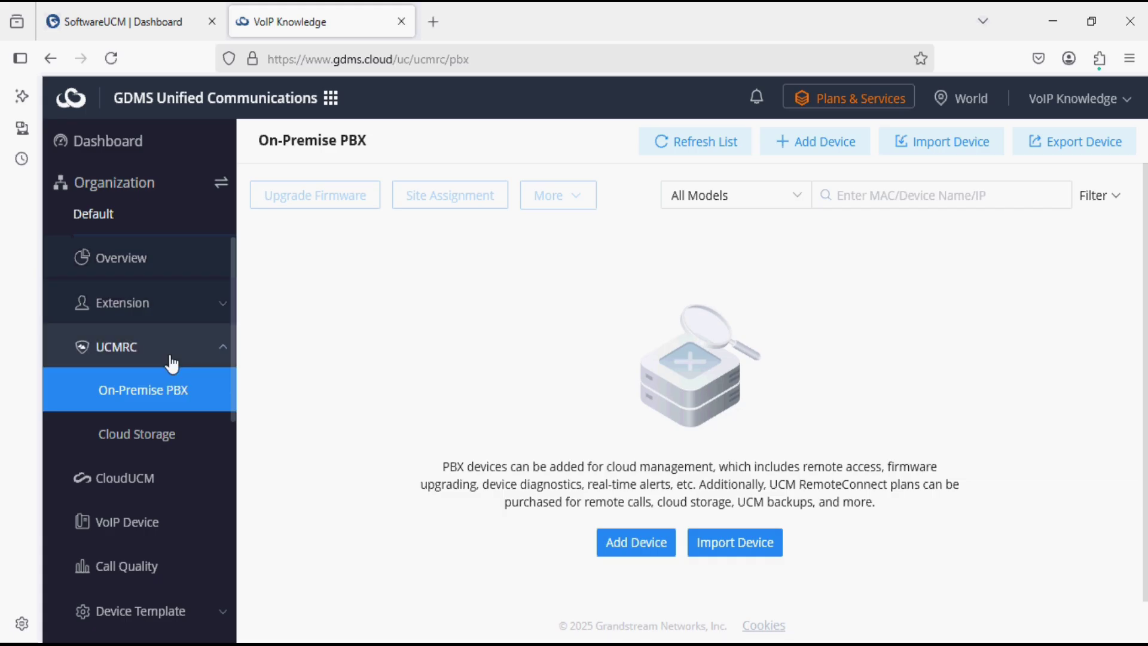
pyautogui.click(186, 399)
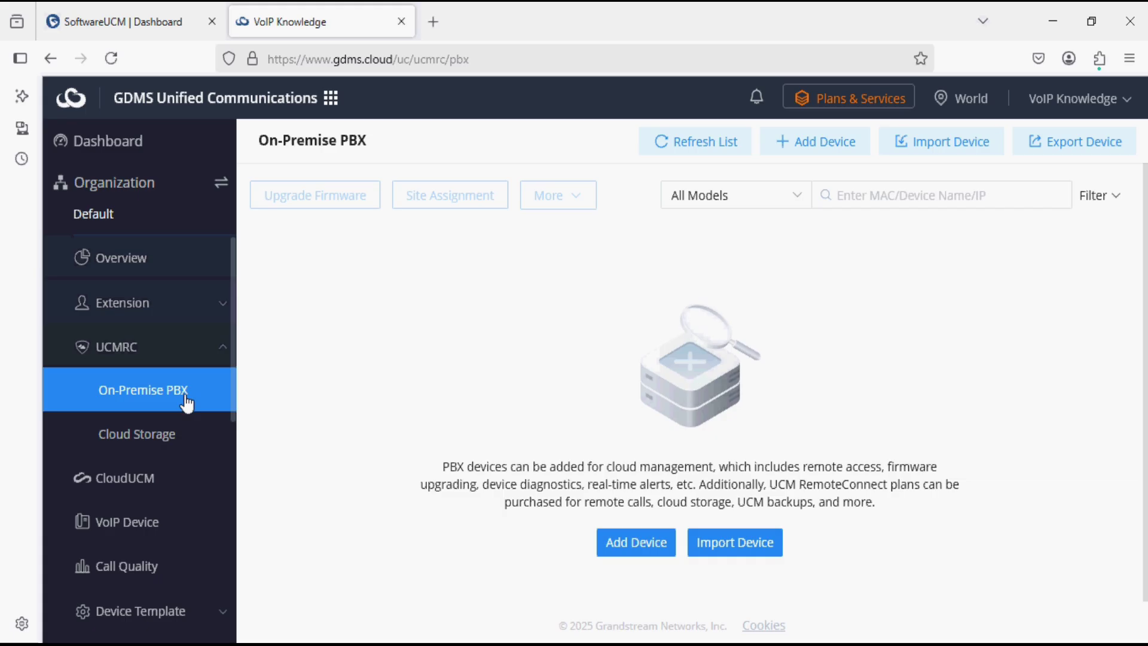
pyautogui.click(618, 544)
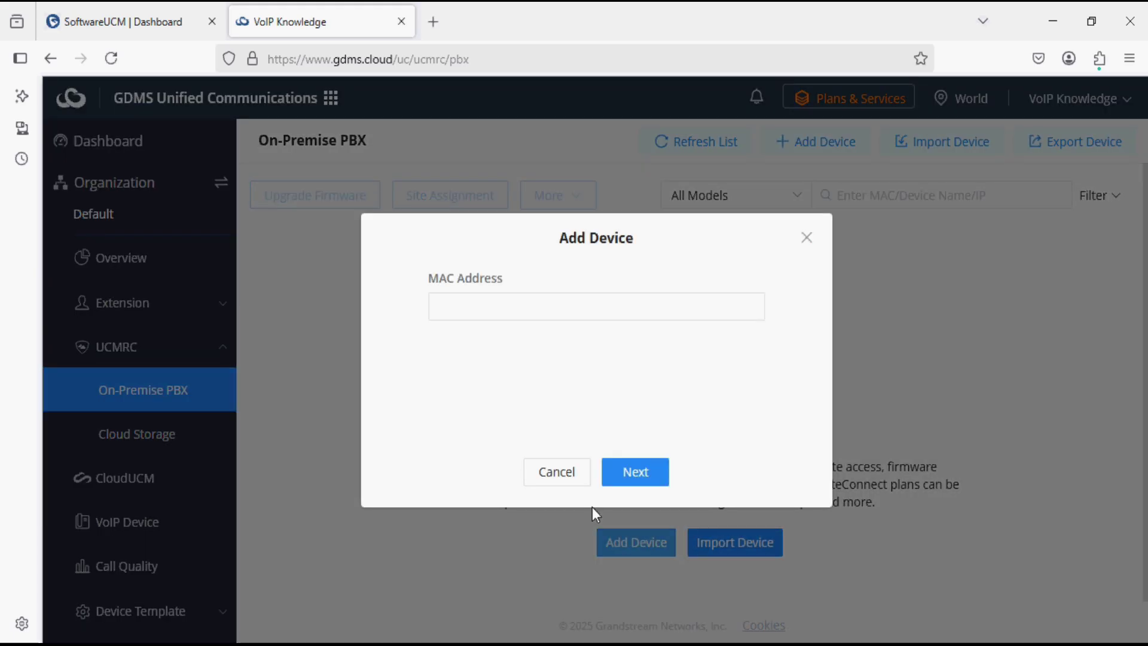
pyautogui.click(487, 301)
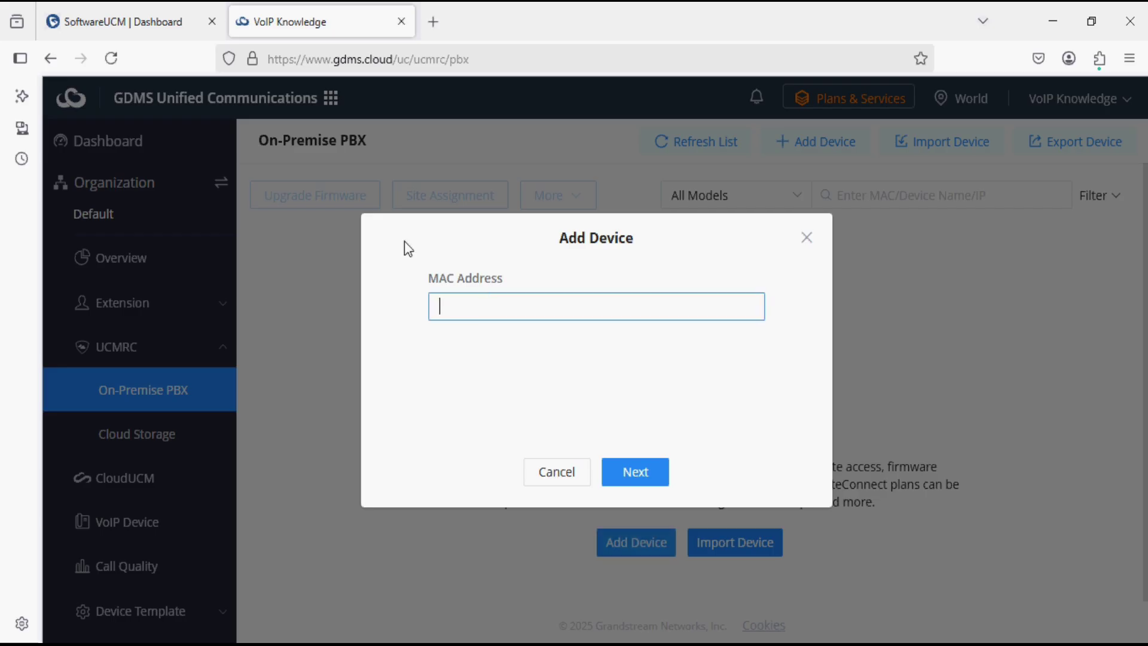
# Copy the device MAC address C2:10:01:00:01:D0 from SoftwareUCM's System Information page.
pyautogui.click(159, 18)
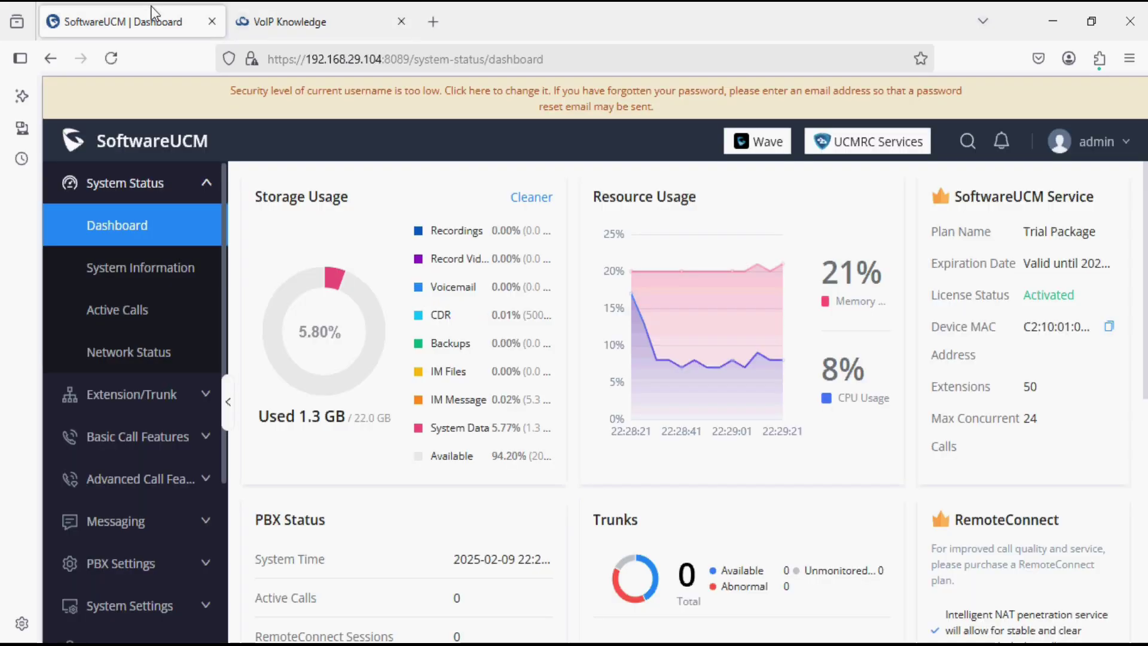
pyautogui.click(132, 270)
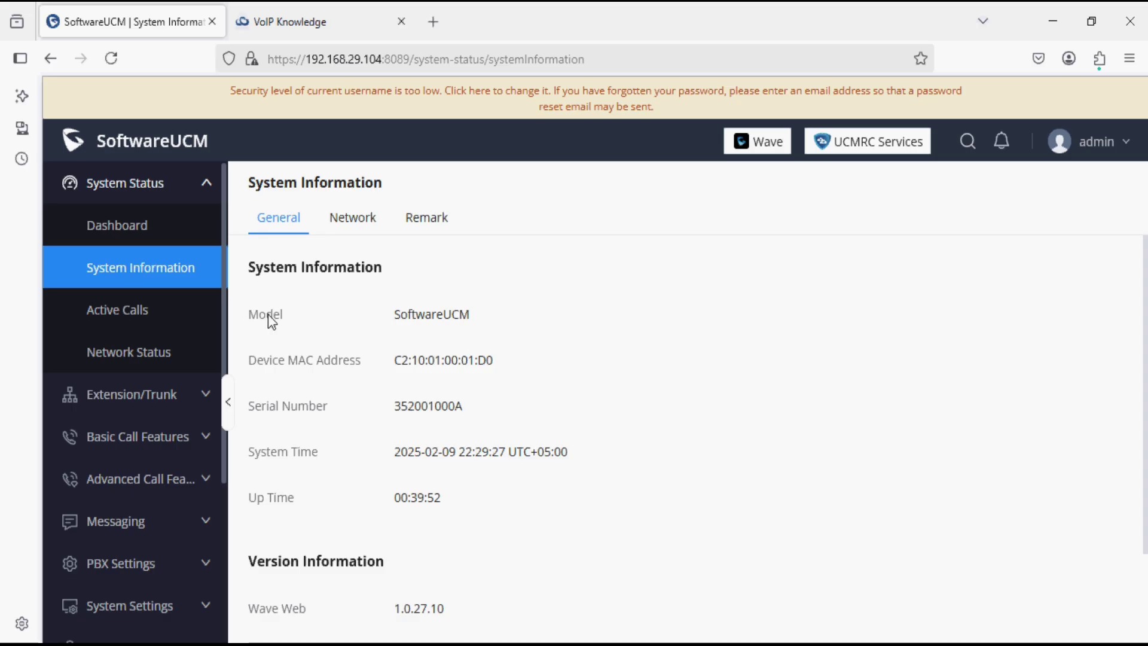
pyautogui.moveTo(445, 358); pyautogui.dragTo(457, 359)
pyautogui.tripleClick(448, 360)
pyautogui.hotkey('ctrl', 'c')
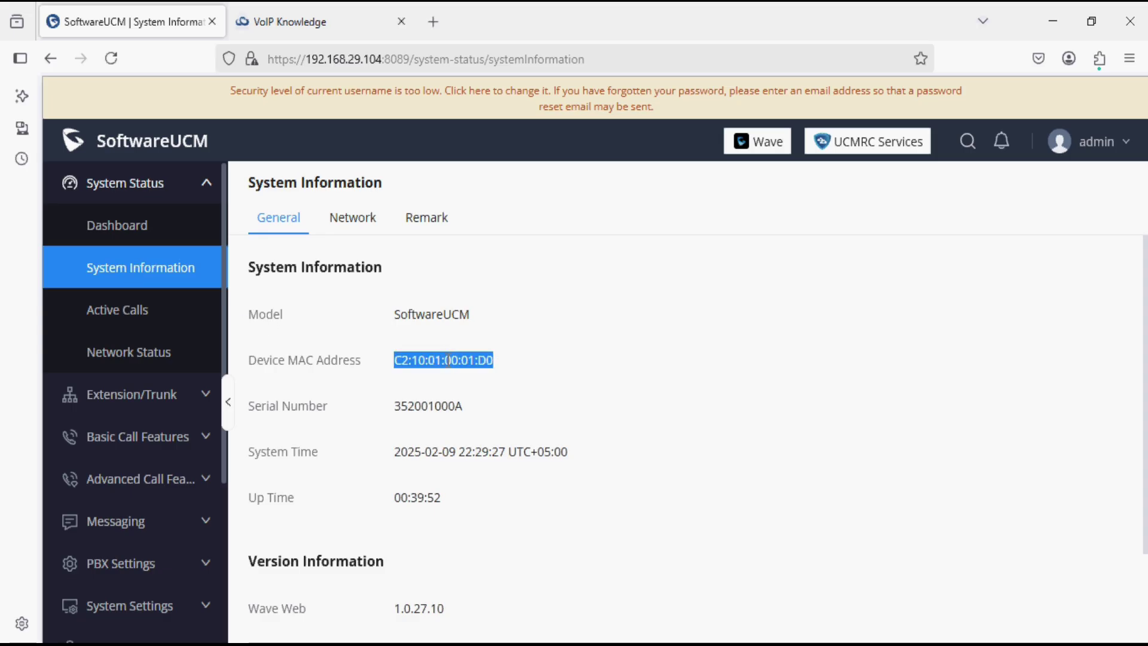
pyautogui.click(336, 24)
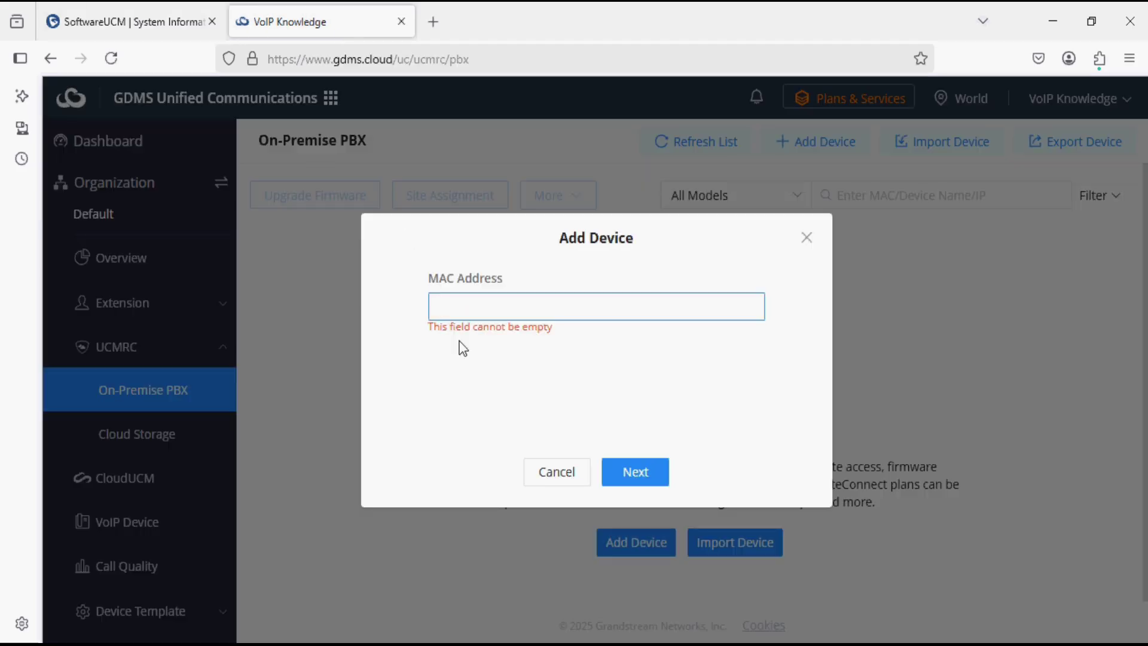
# Paste MAC C2:10:01:00:01:D0 into the Add Device form and continue to the device details.
pyautogui.hotkey('ctrl', 'v')
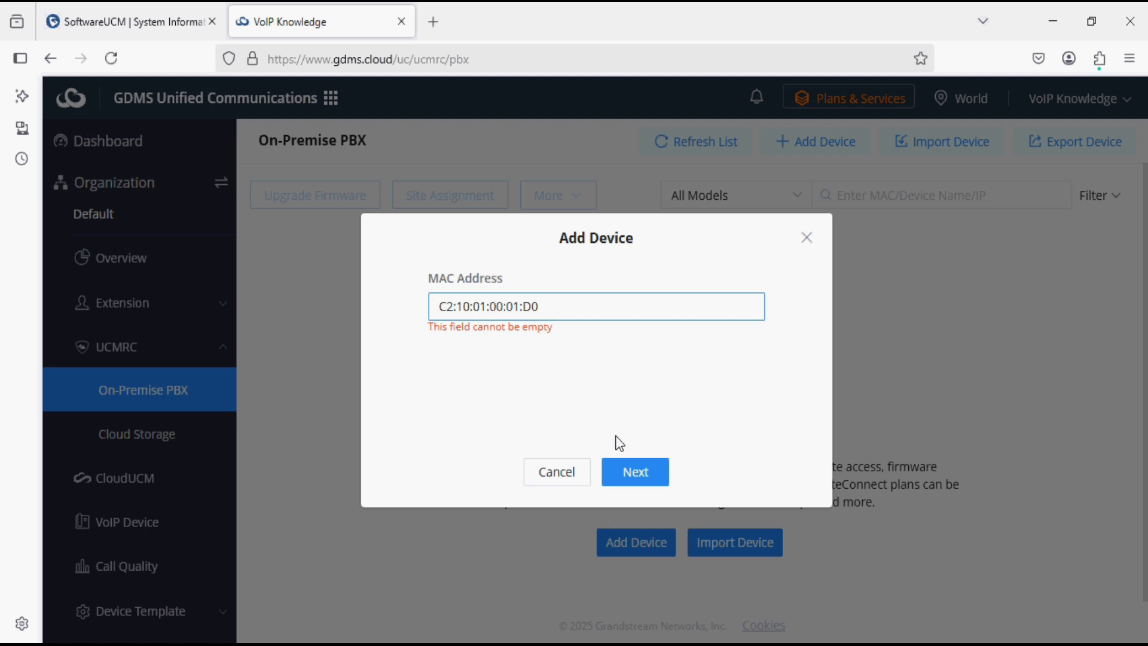
pyautogui.click(629, 472)
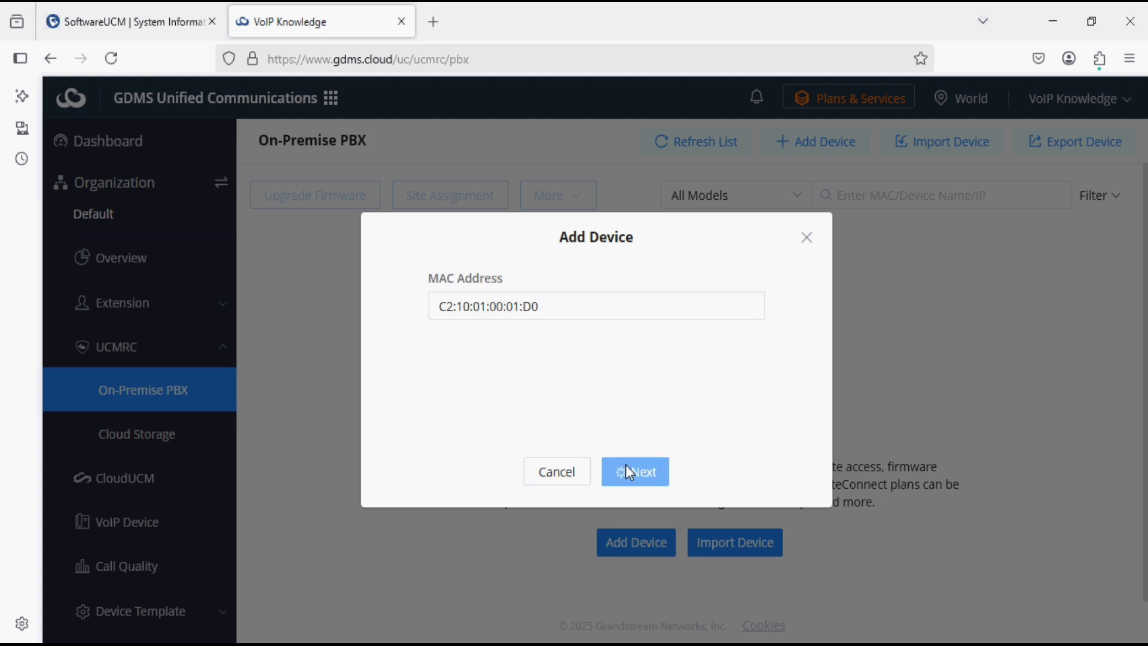
pyautogui.click(528, 327)
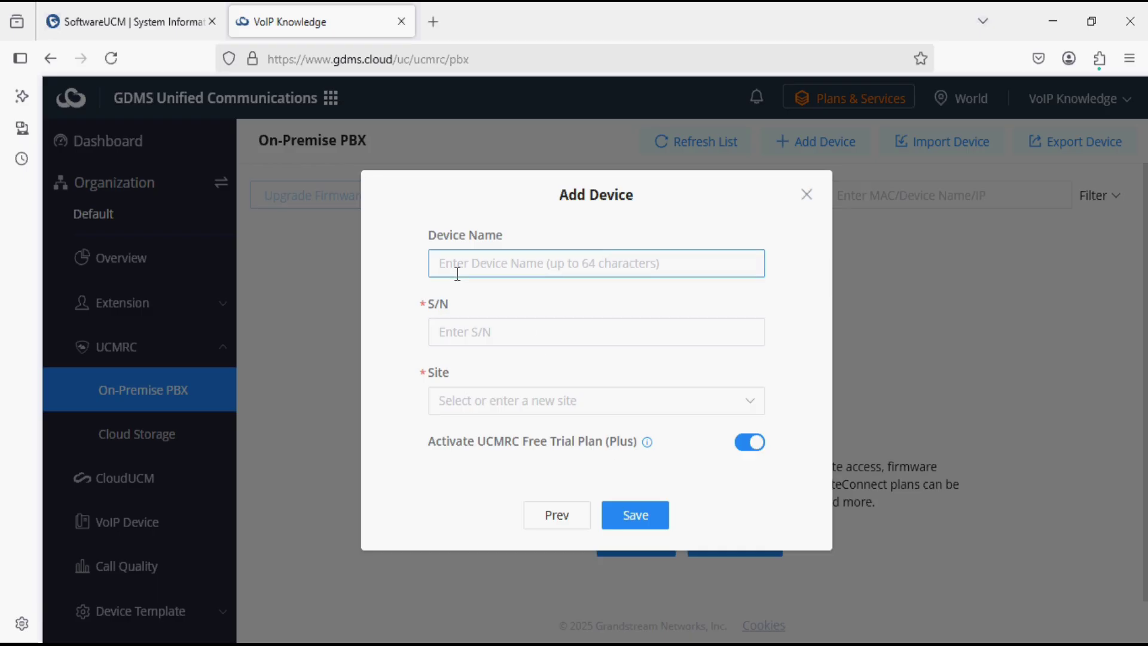
# Copy serial number 352001000A from SoftwareUCM's System Information page.
pyautogui.click(147, 18)
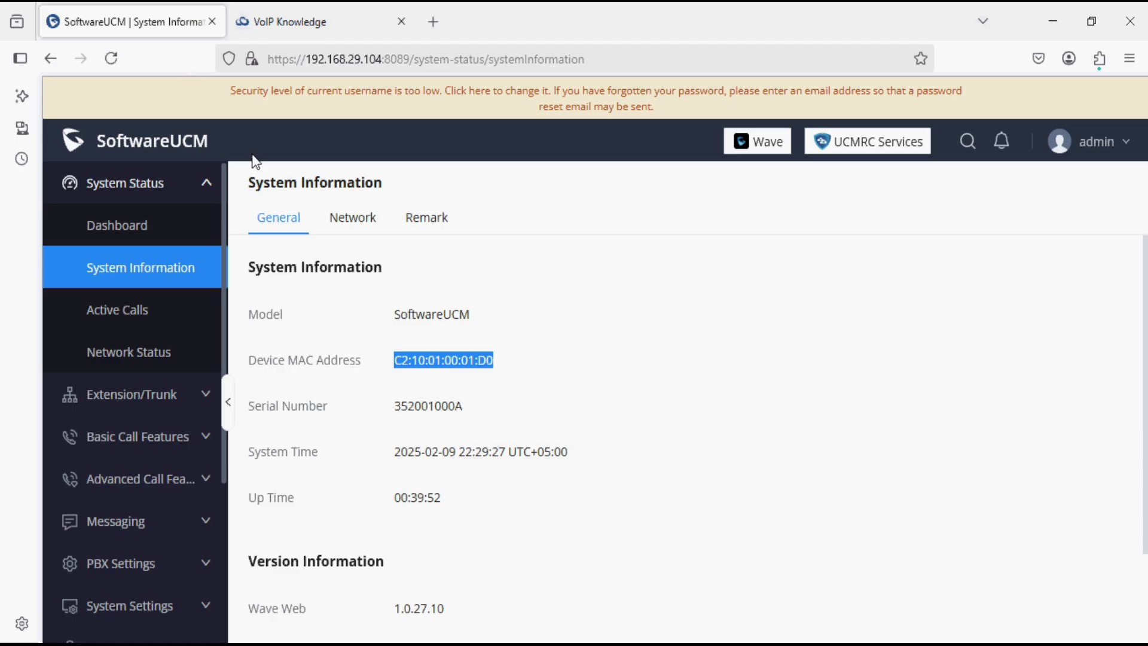
pyautogui.click(398, 419)
pyautogui.moveTo(398, 420); pyautogui.dragTo(464, 423)
pyautogui.hotkey('ctrl', 'c')
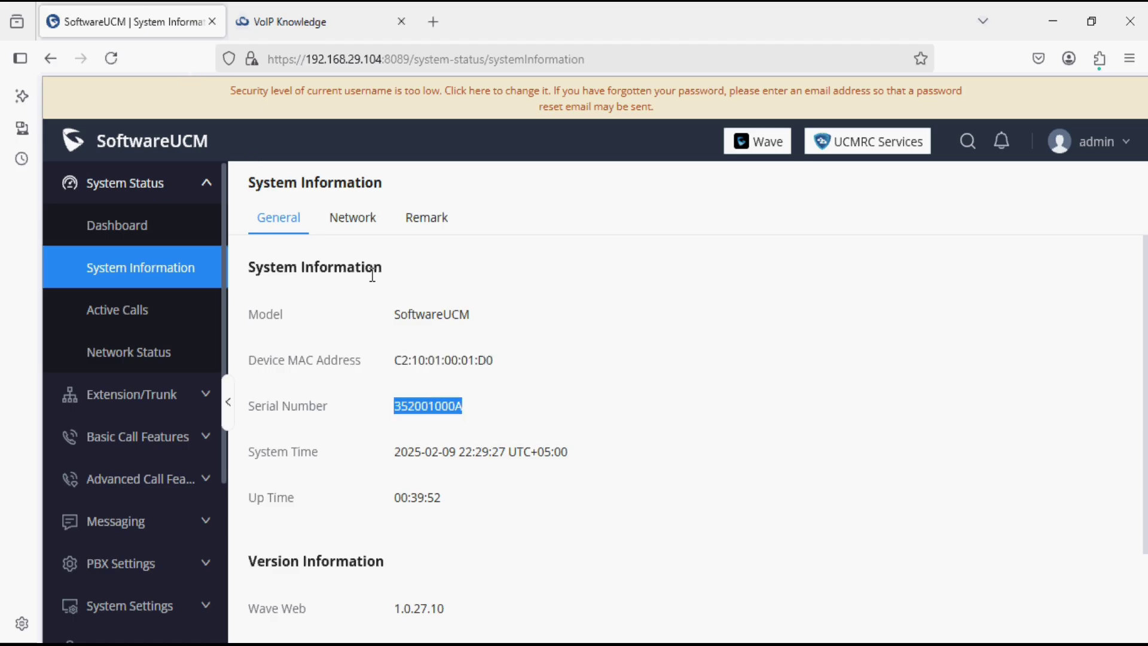
pyautogui.click(292, 23)
# Save the PBX as device SoftwareUCM with S/N 352001000A in the Default site.
pyautogui.click(464, 335)
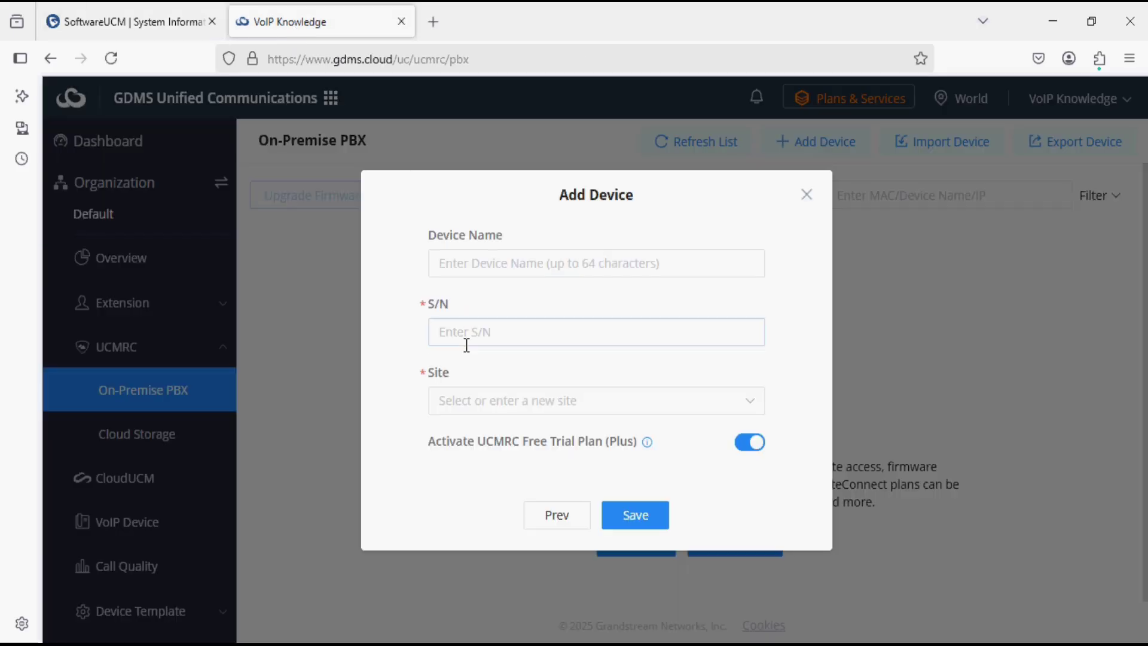
pyautogui.hotkey('ctrl', 'v')
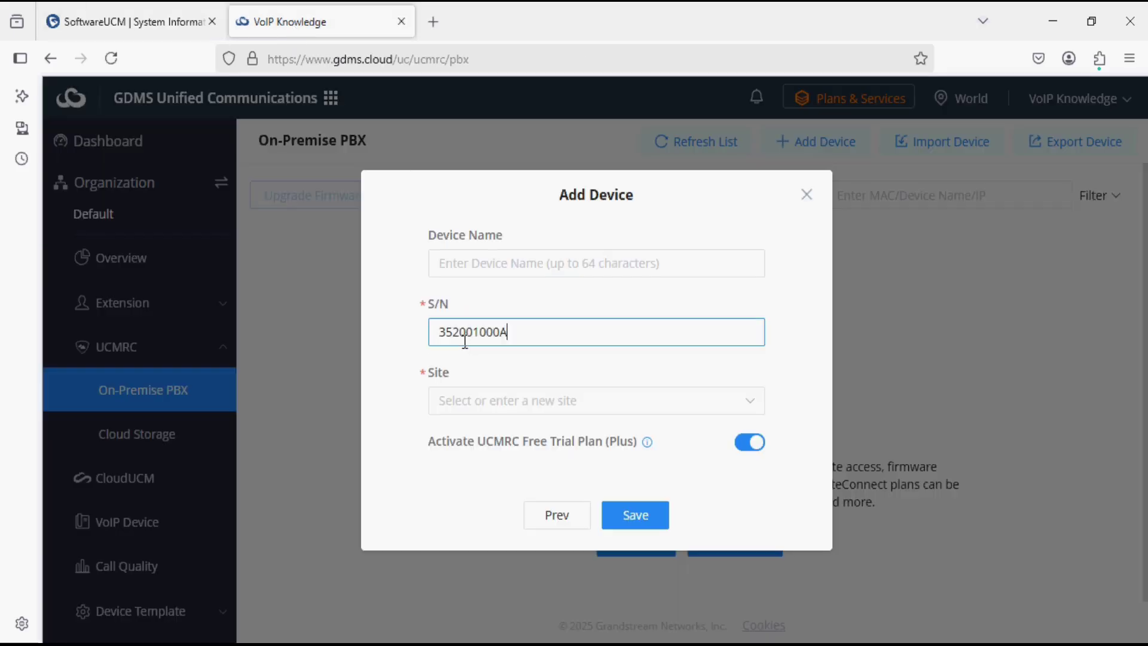
pyautogui.click(469, 258)
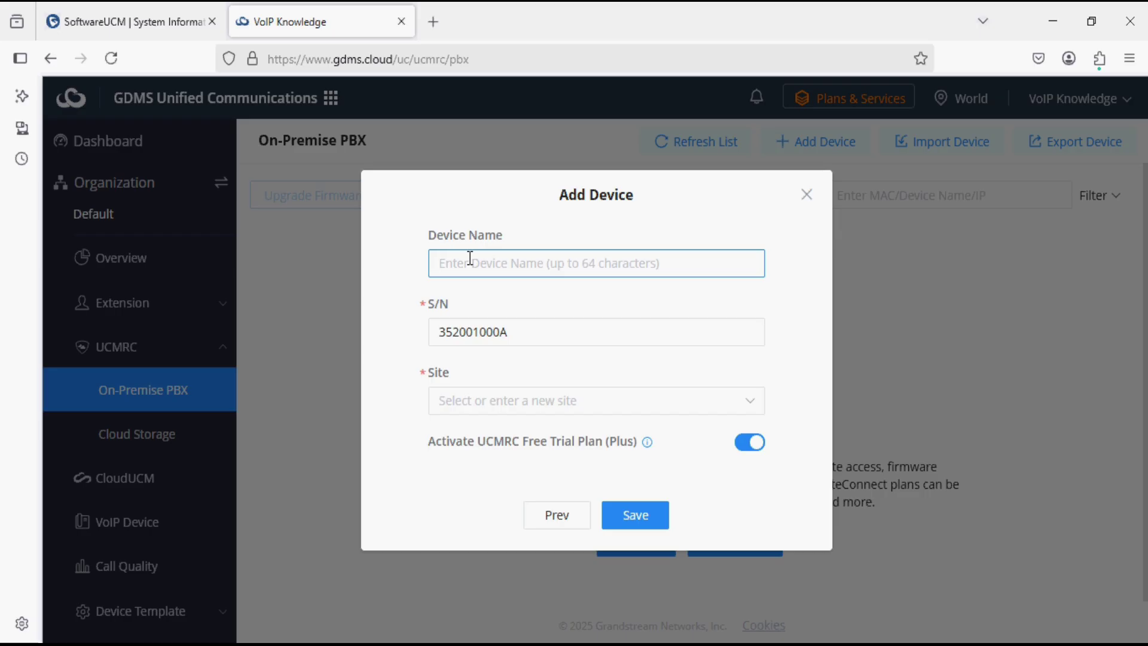
pyautogui.write('Sof')
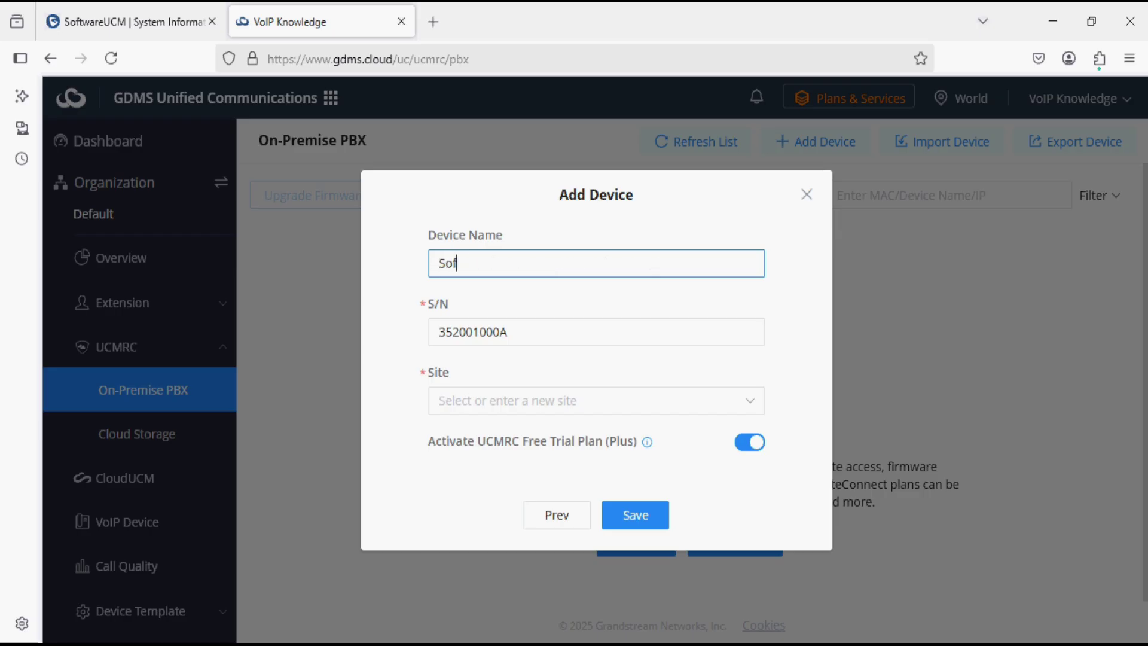
pyautogui.write('twareUCM')
pyautogui.click(488, 403)
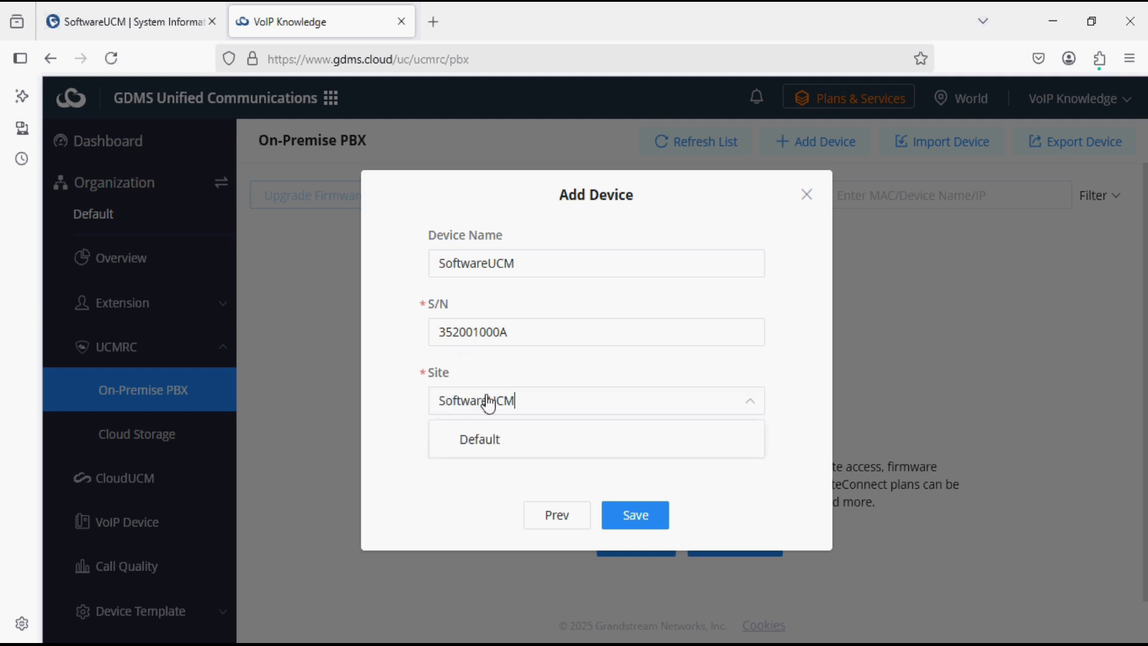
pyautogui.click(478, 439)
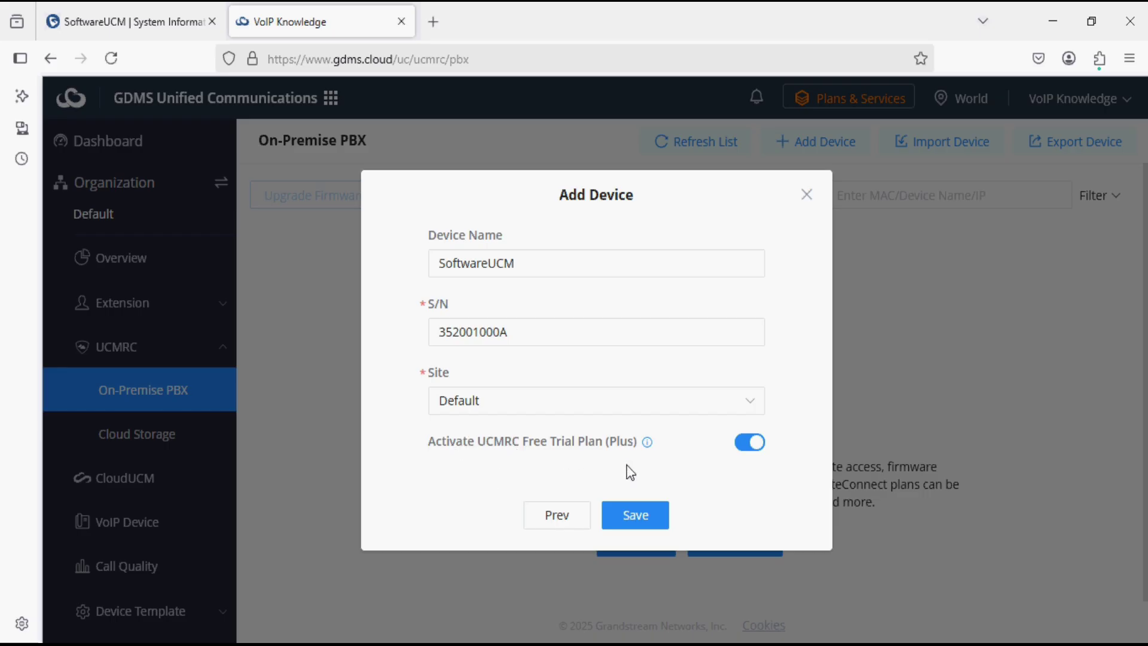
pyautogui.click(646, 520)
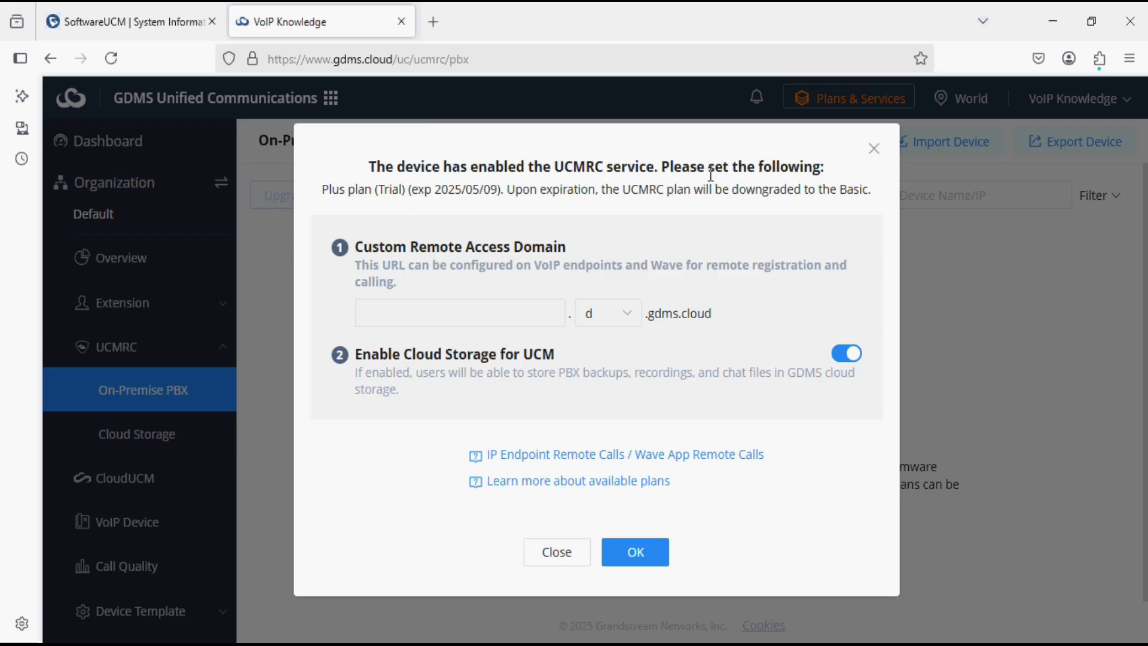
# Enter voipknowledge as the custom remote access domain, keep cloud storage enabled, and confirm.
pyautogui.click(448, 308)
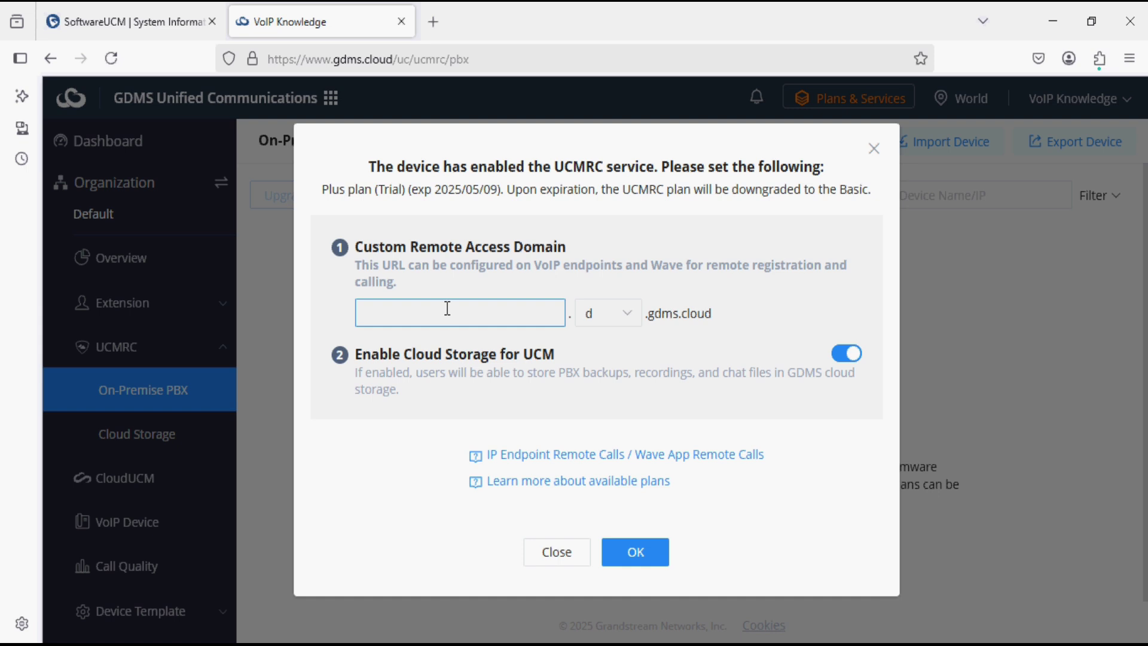
pyautogui.write('voipknowledge')
pyautogui.click(650, 557)
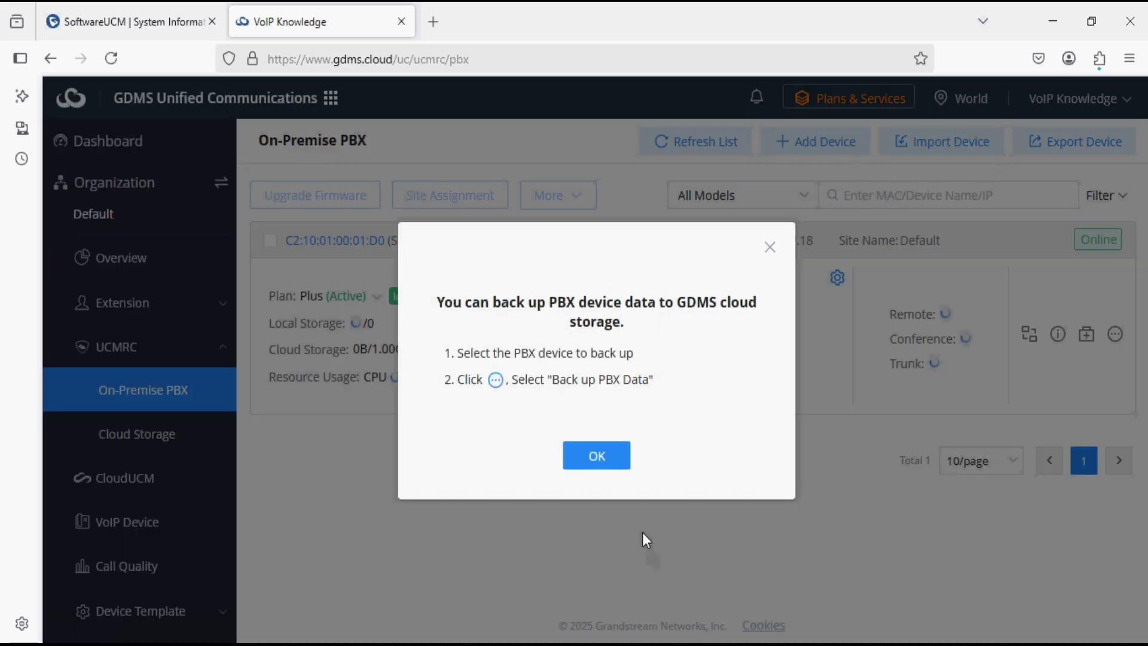
# Dismiss the backup notice and refresh until Wave Server voipknowledge.d.gdms.cloud appears.
pyautogui.click(597, 458)
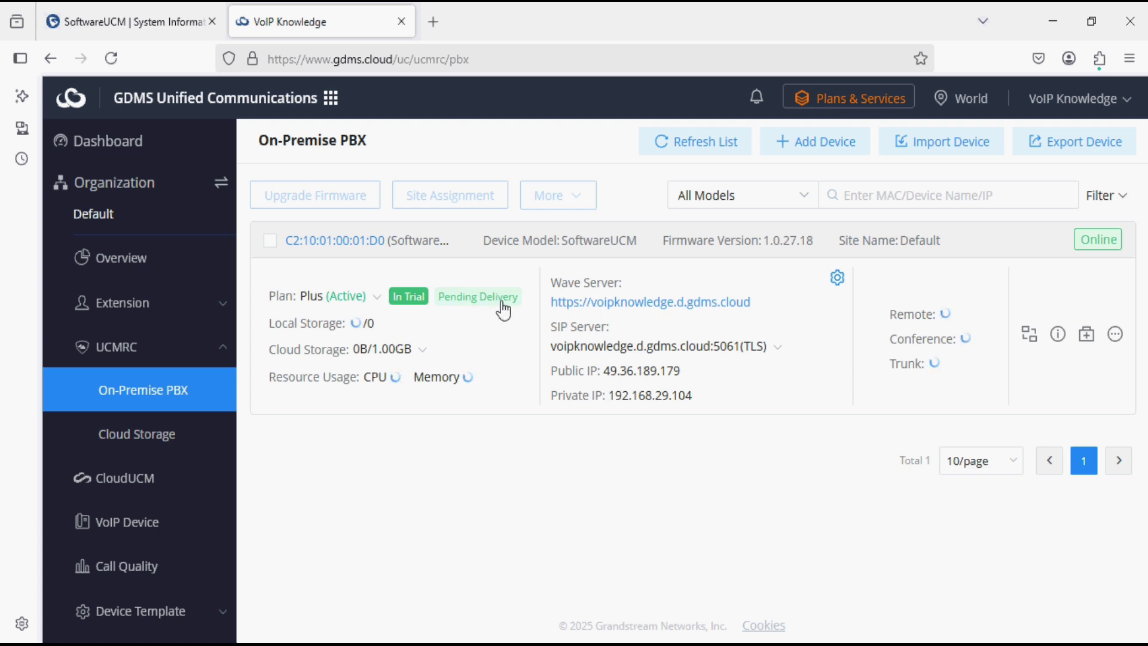
pyautogui.click(705, 148)
pyautogui.click(704, 148)
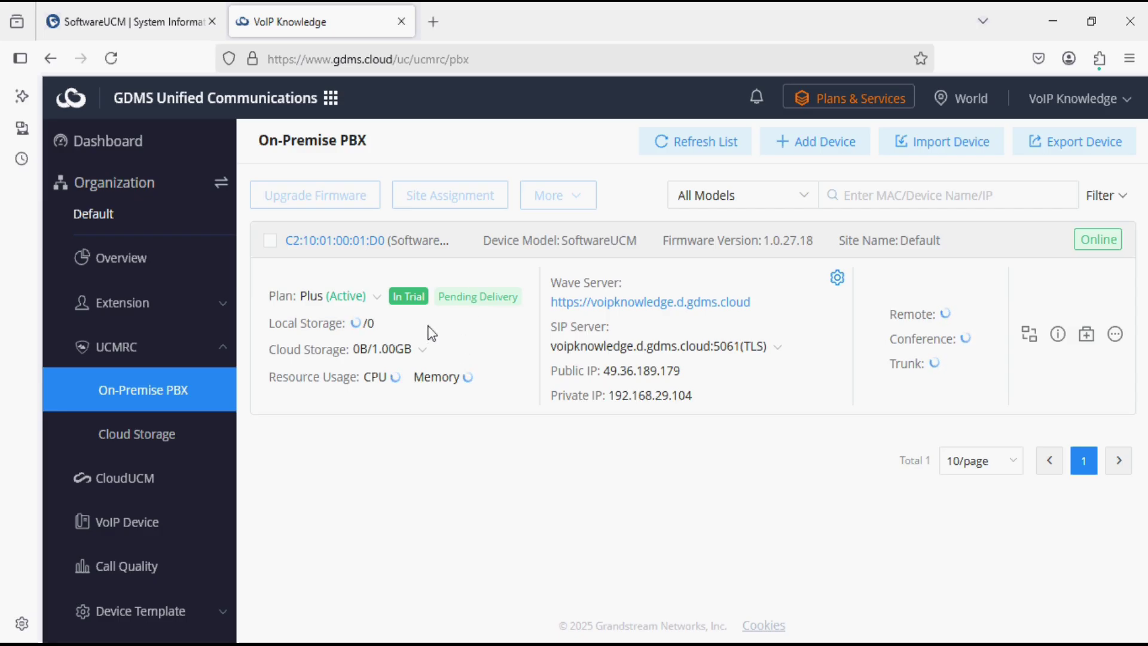
pyautogui.click(674, 144)
pyautogui.click(674, 143)
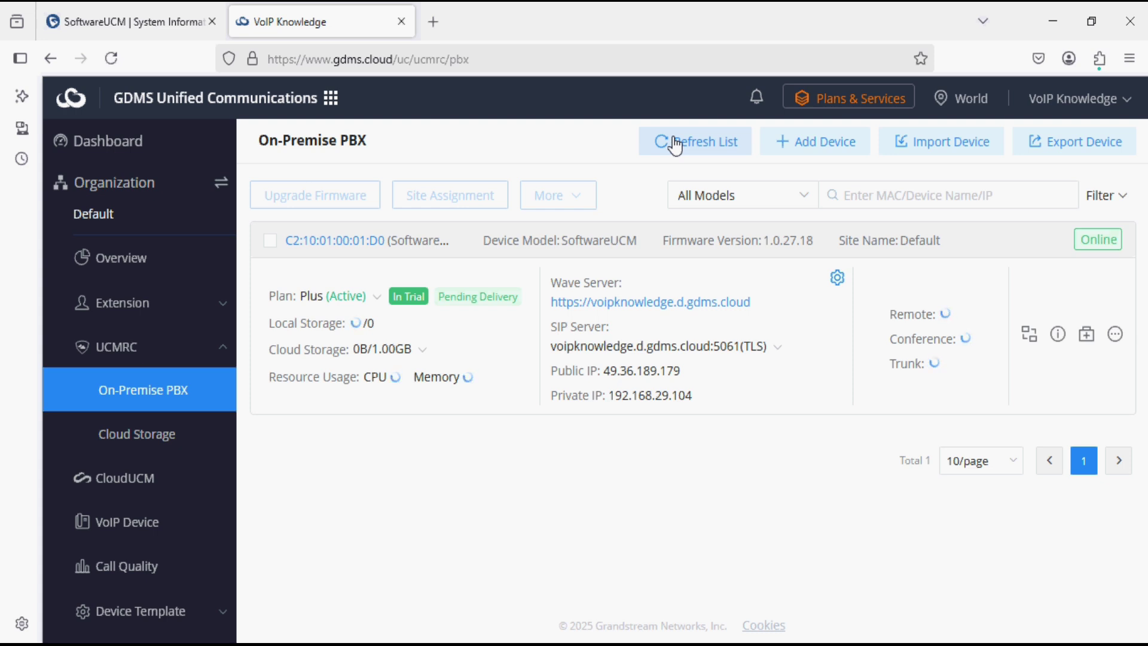
# Refresh the PBX list until Pending Delivery clears and the Plus plan shows Active, In Trial.
pyautogui.click(675, 143)
pyautogui.click(675, 144)
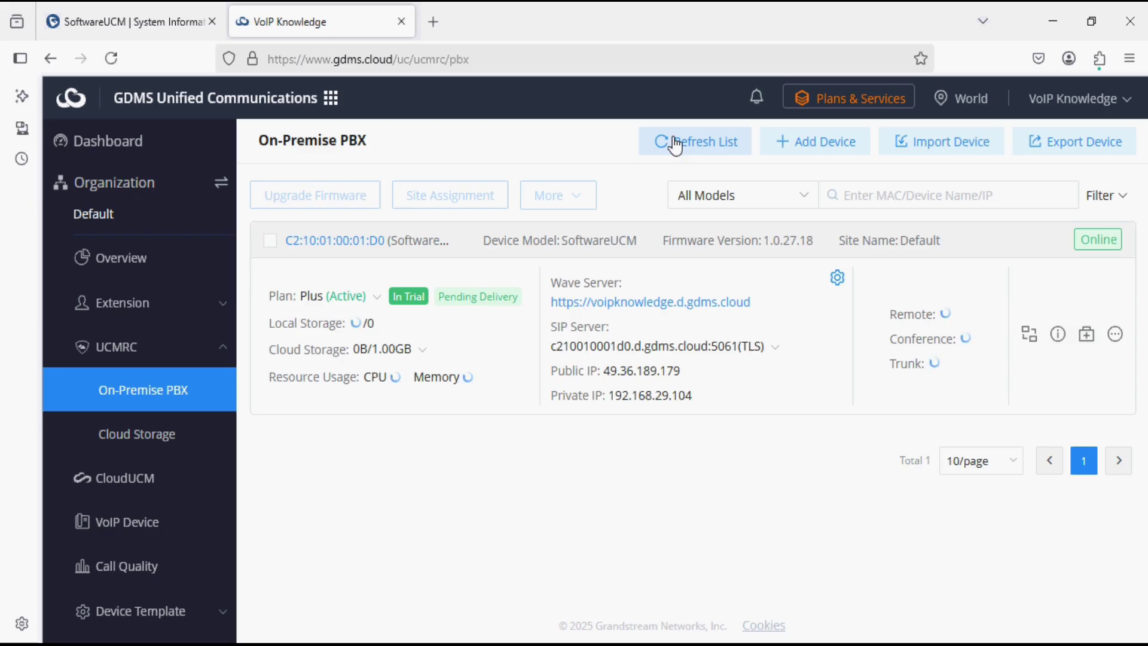
pyautogui.click(674, 144)
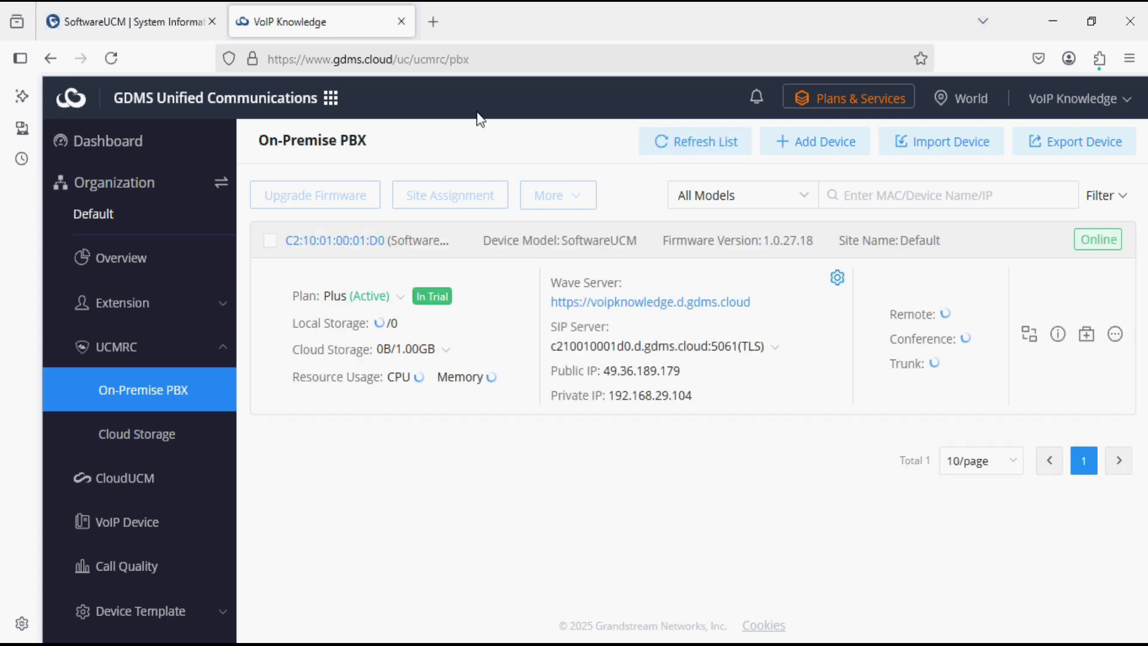
# Open the SoftwareUCM dashboard and scroll to the RemoteConnect Plus plan card expiring 2025-05-09.
pyautogui.click(166, 13)
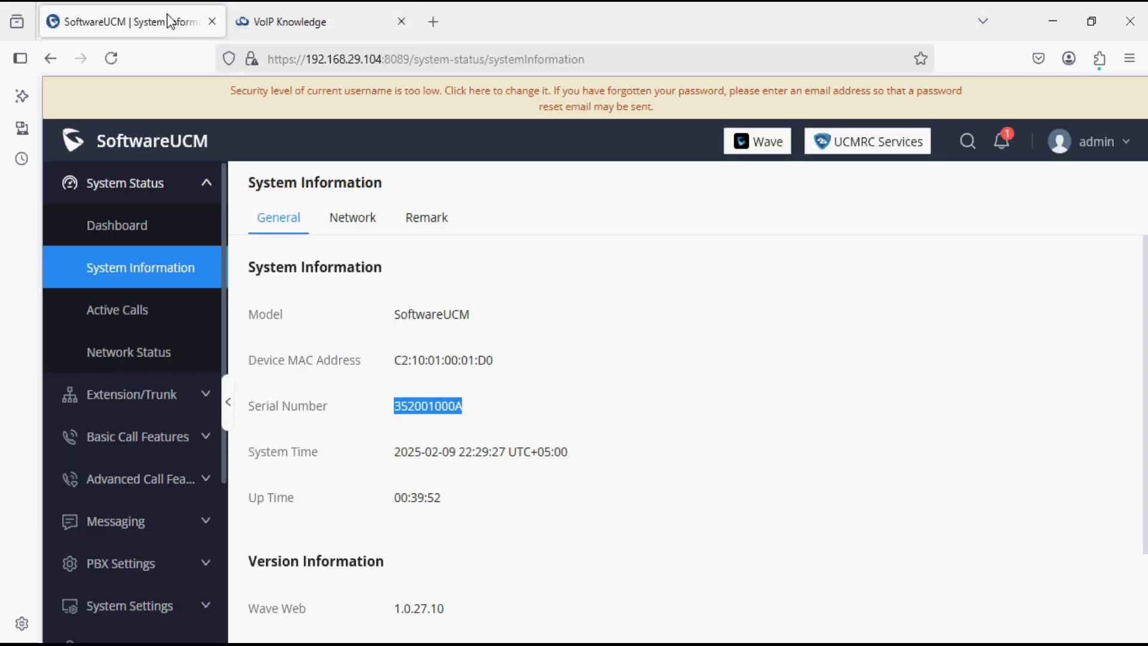
pyautogui.click(108, 233)
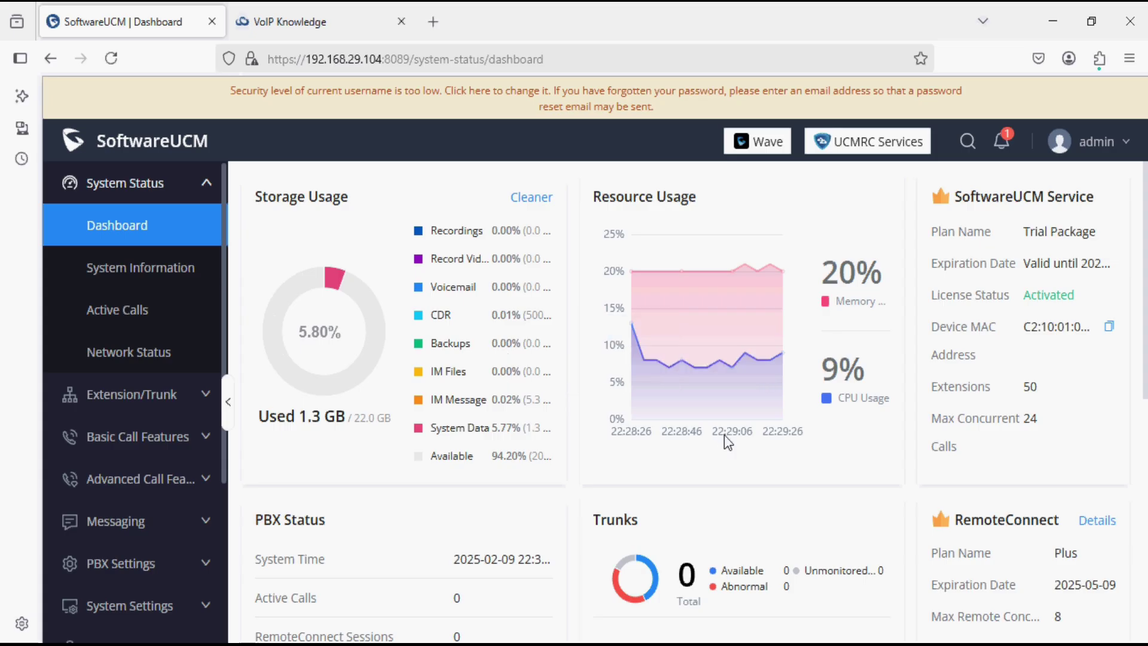
pyautogui.scroll(-6, 868, 473)
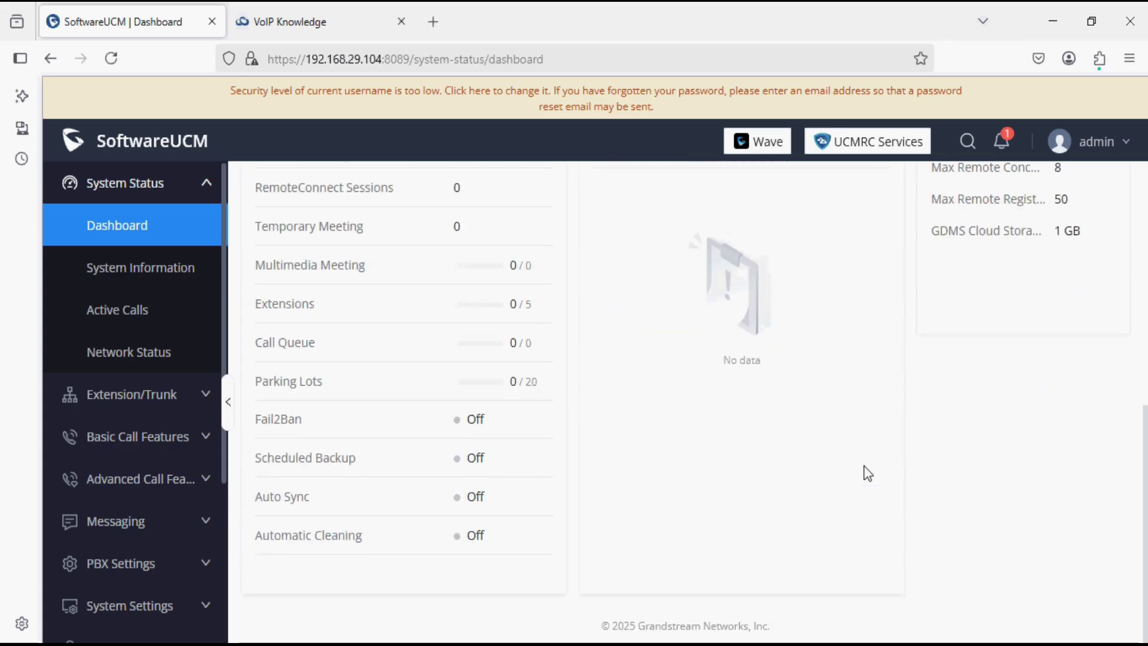
pyautogui.scroll(3, 867, 473)
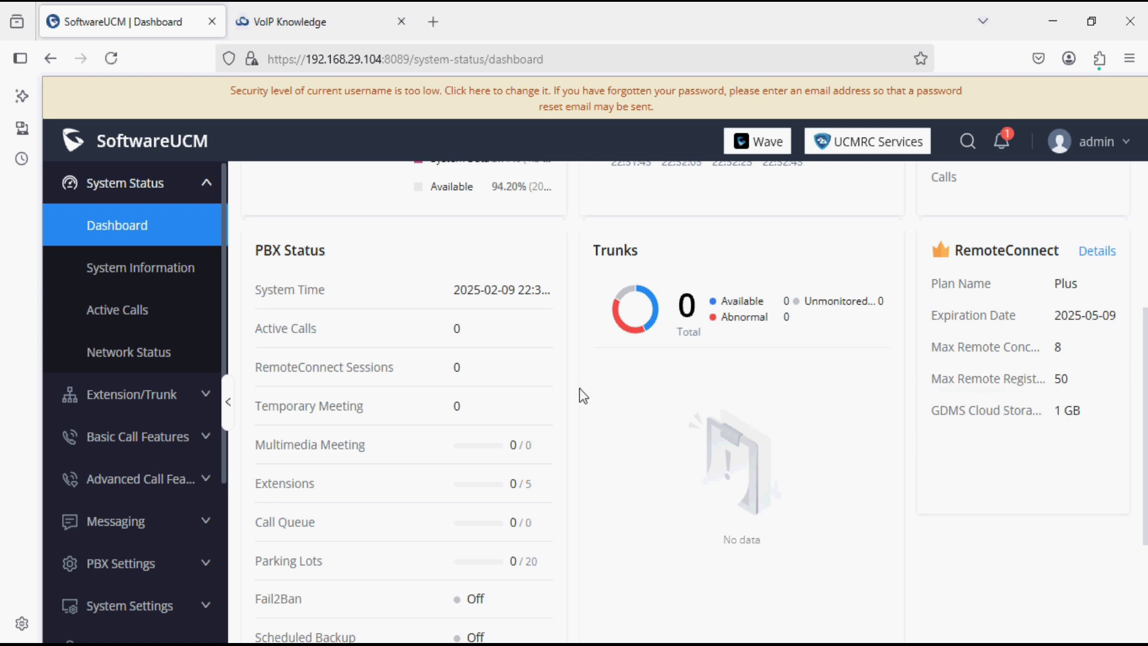
pyautogui.scroll(-4, 205, 508)
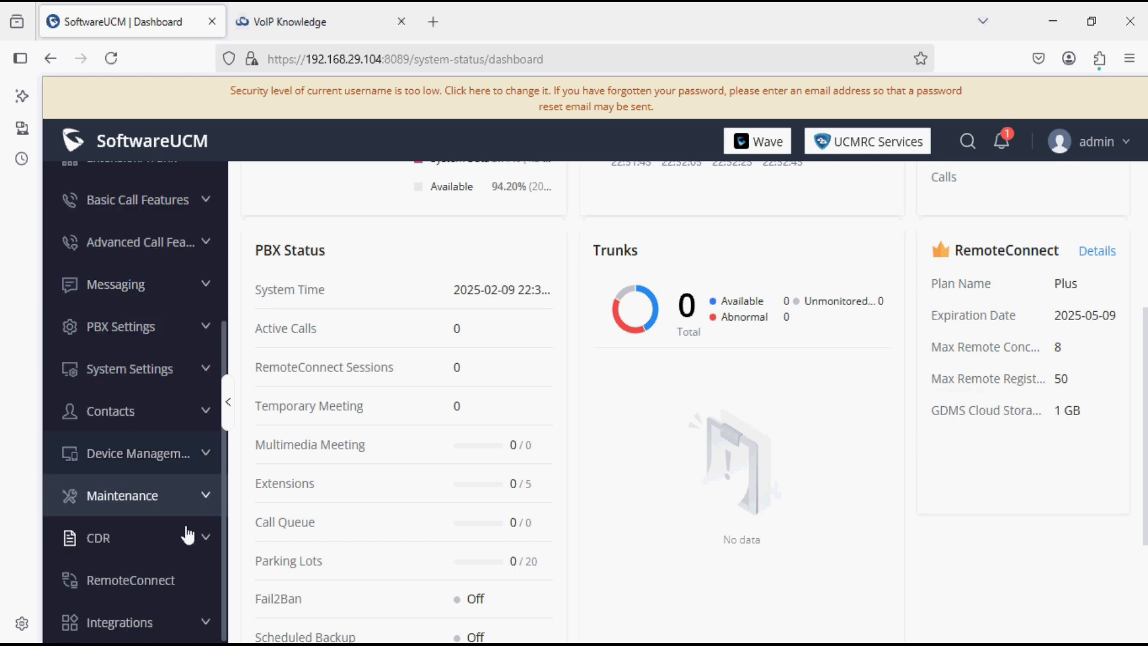
# Check RemoteConnect My Plan shows trunk address voipknowledge.d.gdms.cloud:5061, then return to GDMS.
pyautogui.click(151, 579)
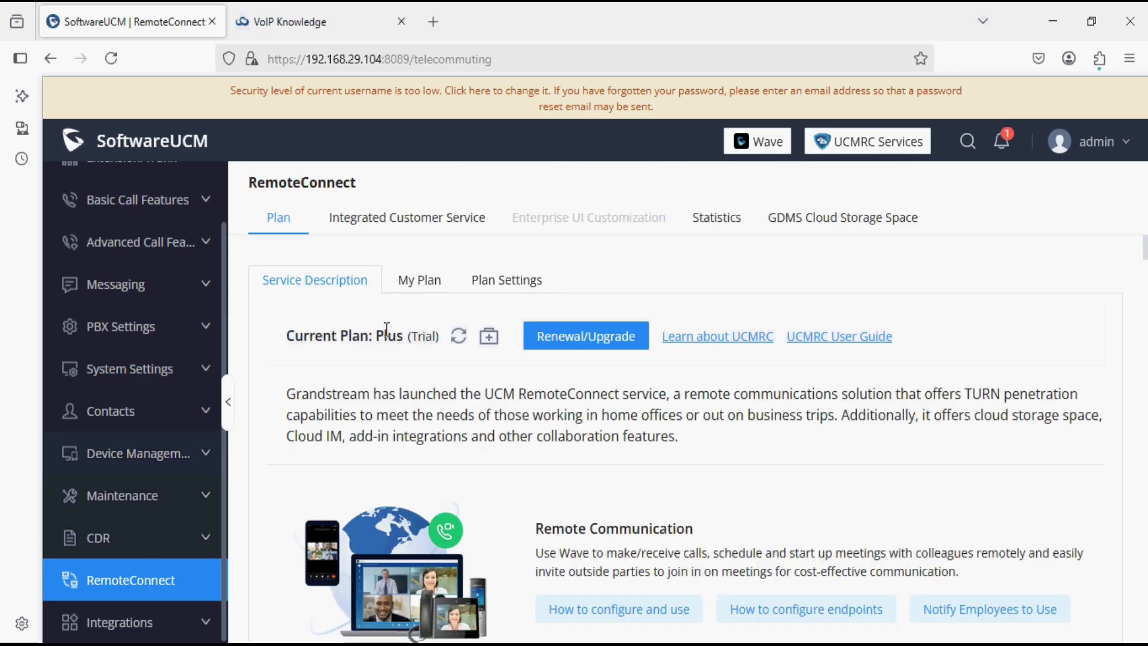
pyautogui.click(419, 287)
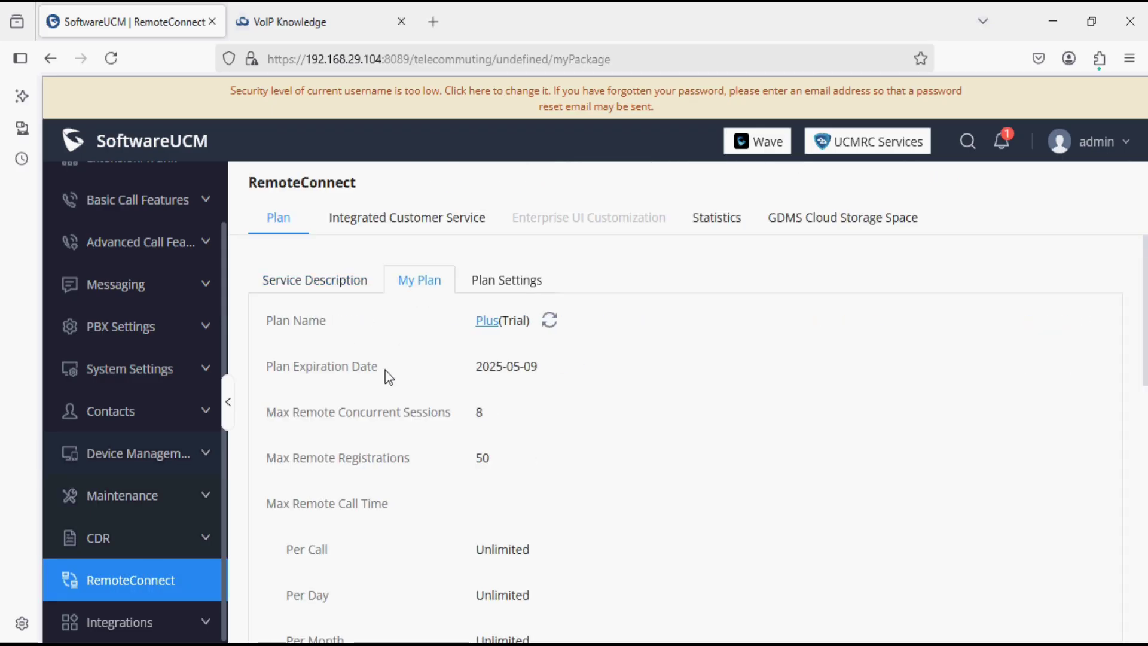
pyautogui.scroll(-10, 385, 375)
pyautogui.scroll(6, 387, 375)
pyautogui.scroll(-2, 387, 375)
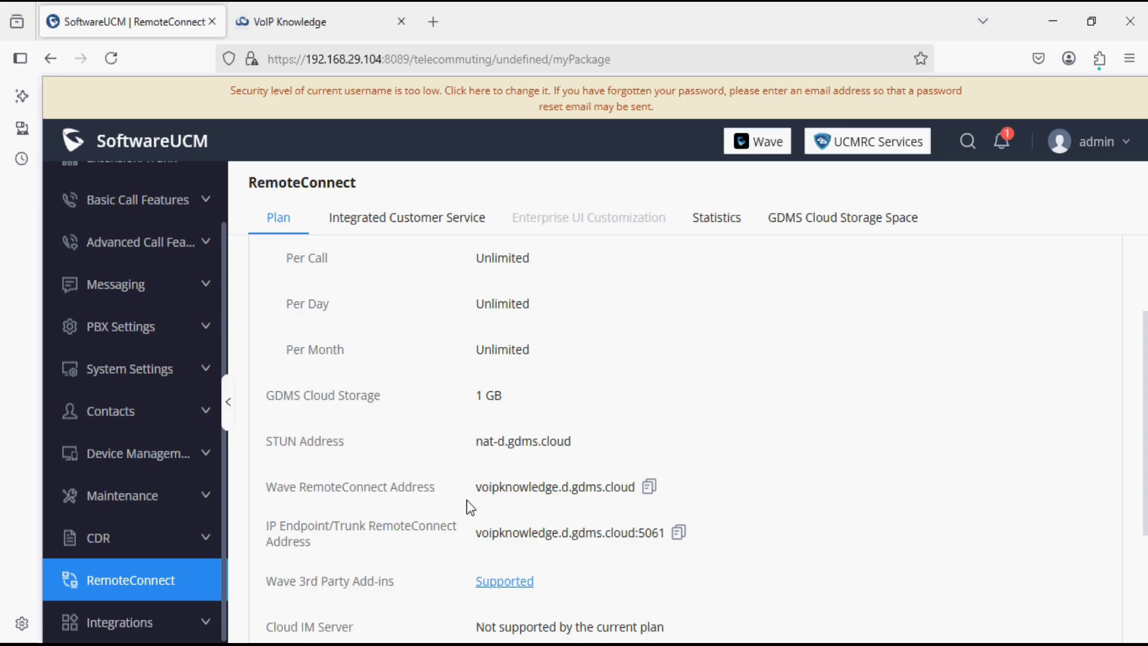
pyautogui.scroll(4, 470, 507)
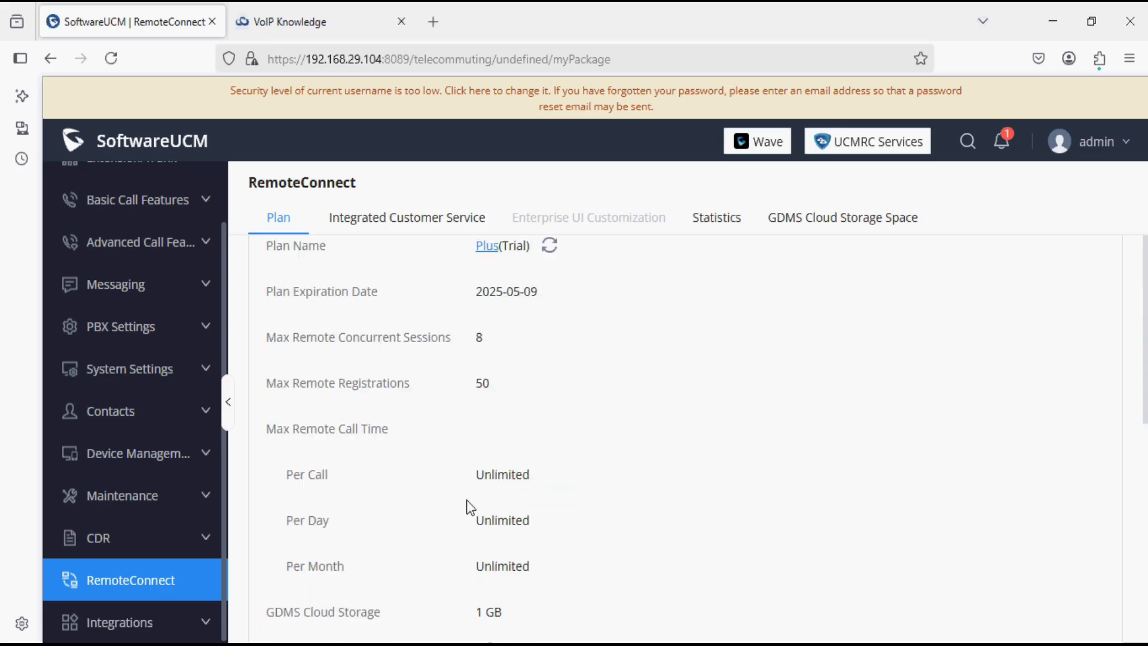
pyautogui.scroll(-7, 470, 506)
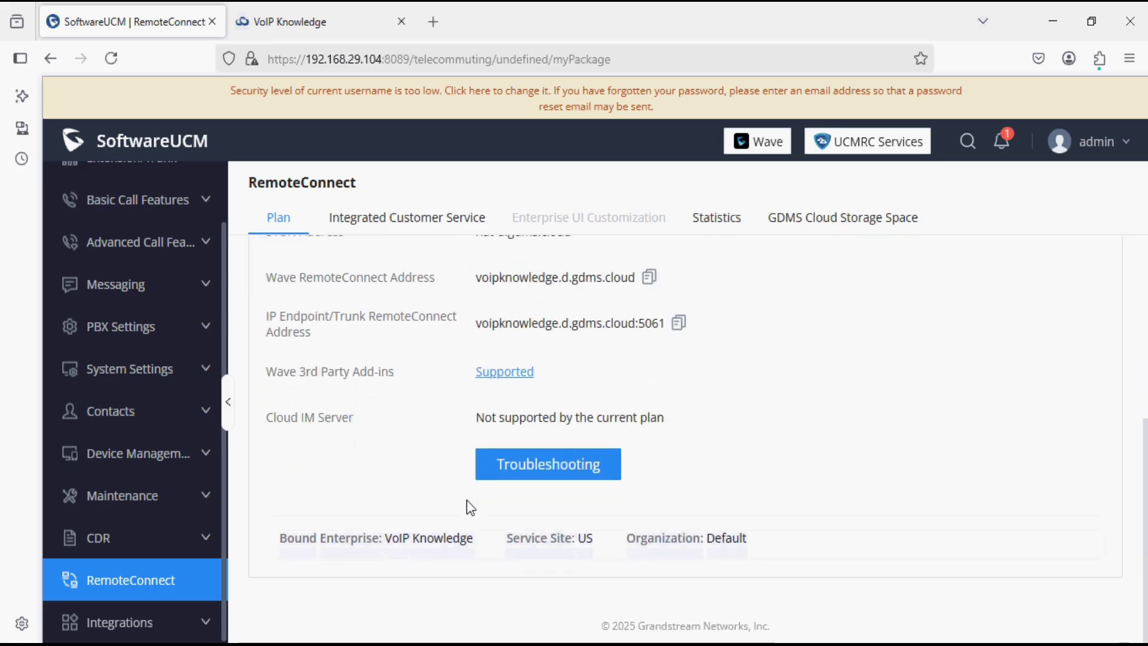
pyautogui.scroll(6, 470, 506)
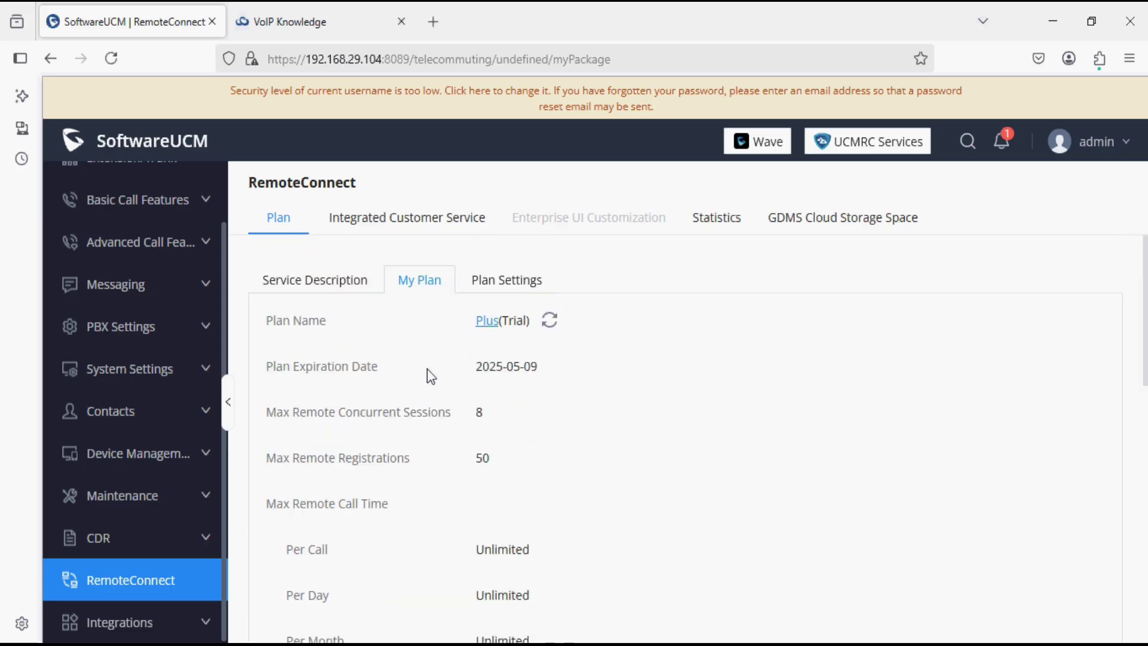
pyautogui.click(301, 22)
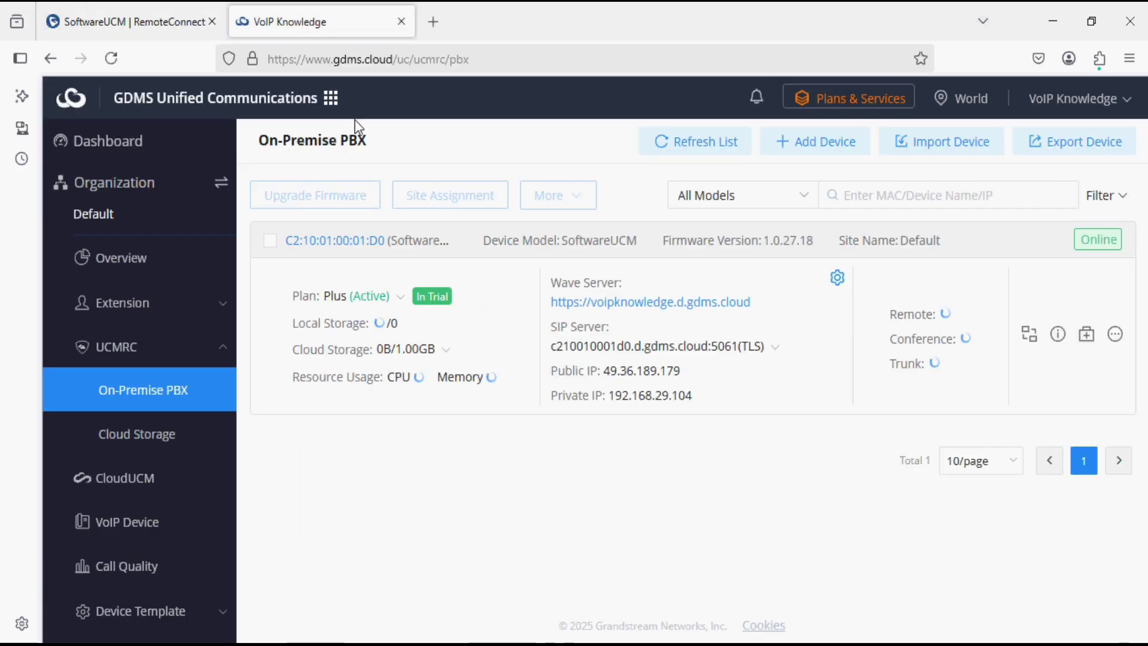
# Refresh the On-Premise PBX list so the SoftwareUCM card shows live storage, CPU and memory.
pyautogui.click(683, 146)
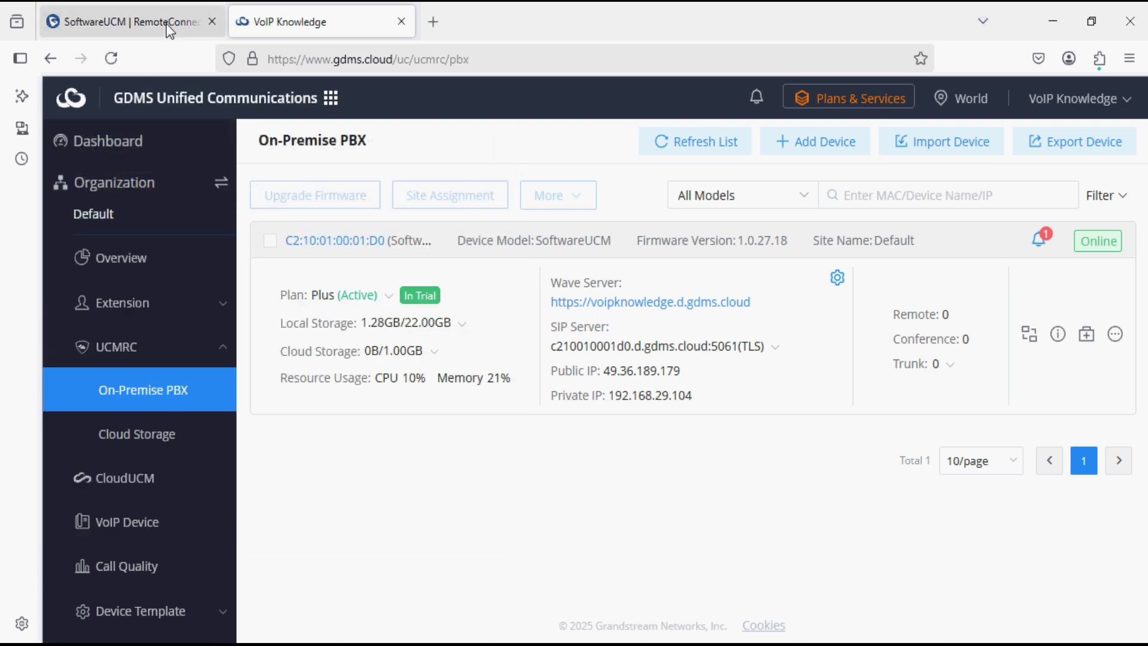
# Copy the Wave RemoteConnect address voipknowledge.d.gdms.cloud from SoftwareUCM, then open the Start menu.
pyautogui.click(166, 23)
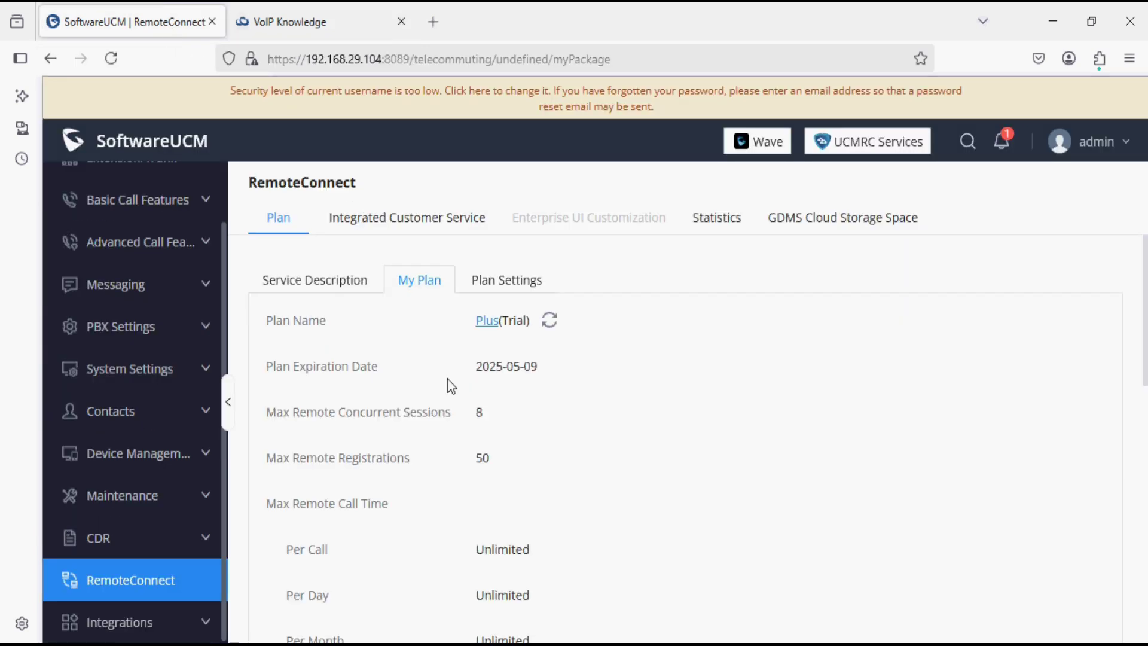
pyautogui.scroll(-5, 474, 464)
pyautogui.scroll(-2, 475, 464)
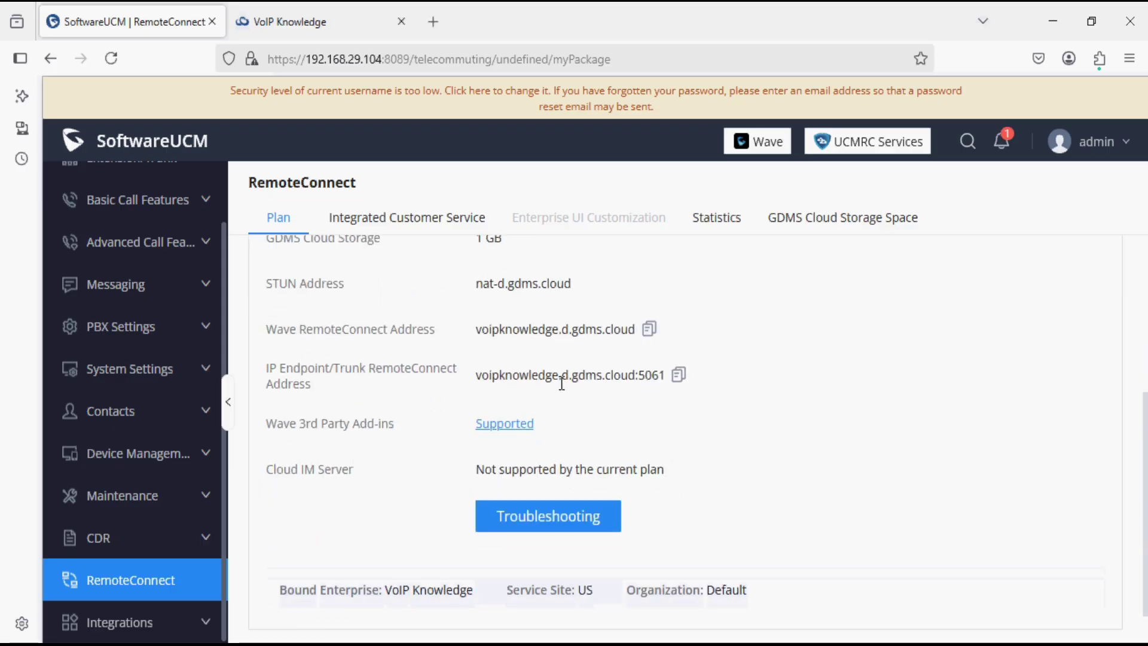
pyautogui.click(649, 329)
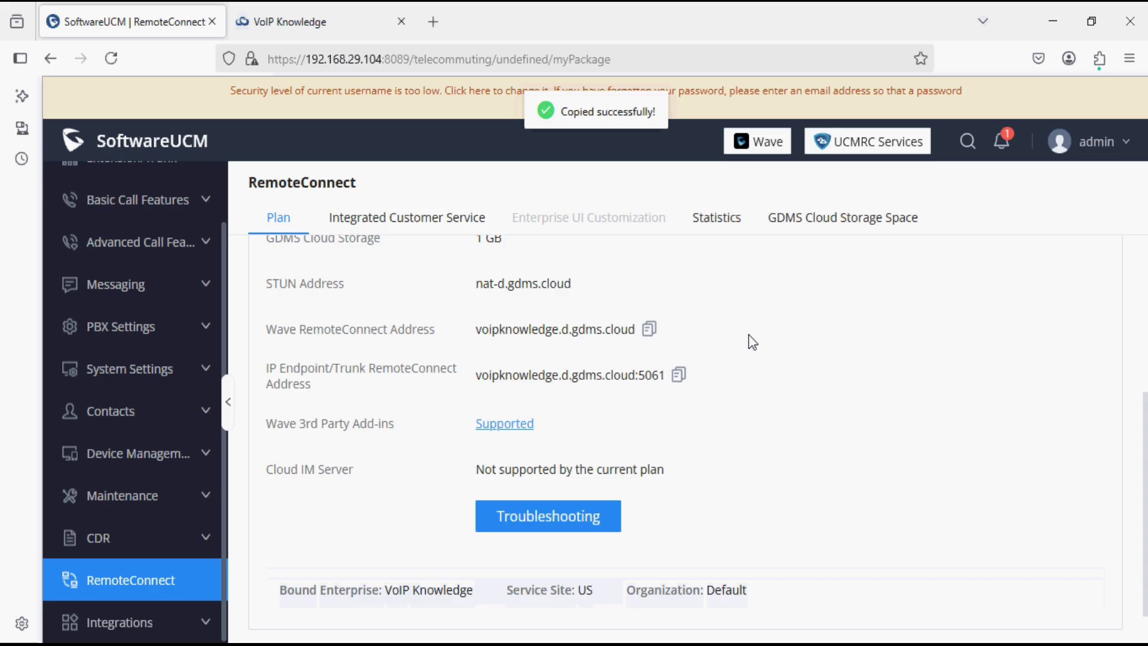
pyautogui.press('super')
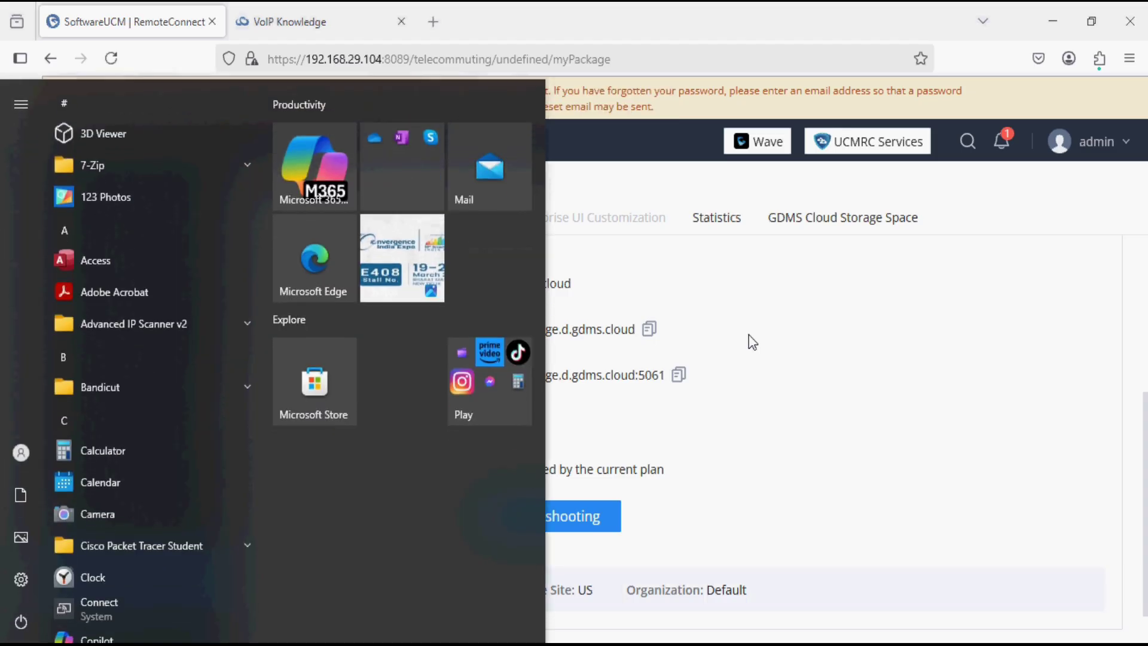
# Search Start for 'wave' and launch the Wave app to its login screen.
pyautogui.write('wave')
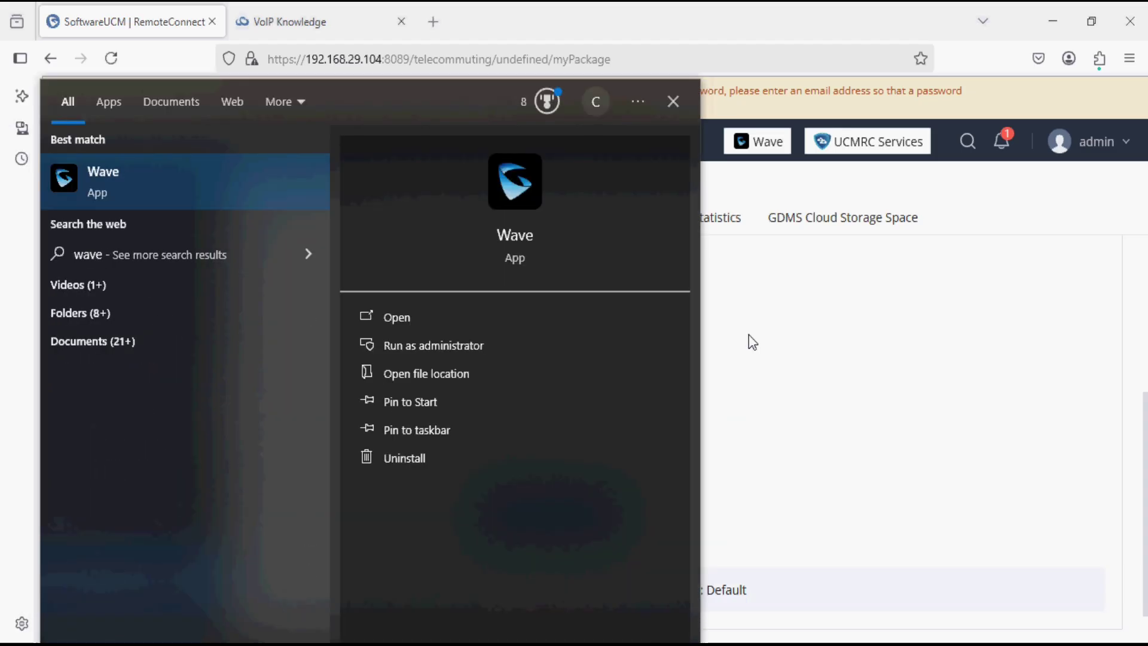
pyautogui.press('Return')
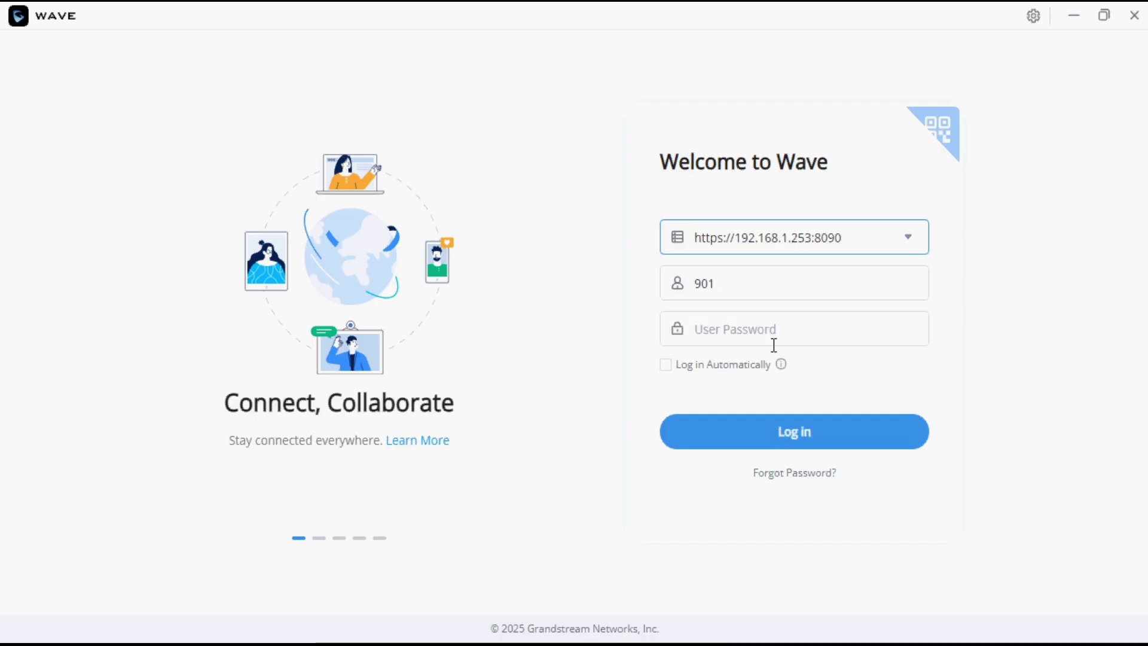
# Replace Wave's login server with voipknowledge.d.gdms.cloud and select the old username 901.
pyautogui.moveTo(839, 239); pyautogui.dragTo(665, 229)
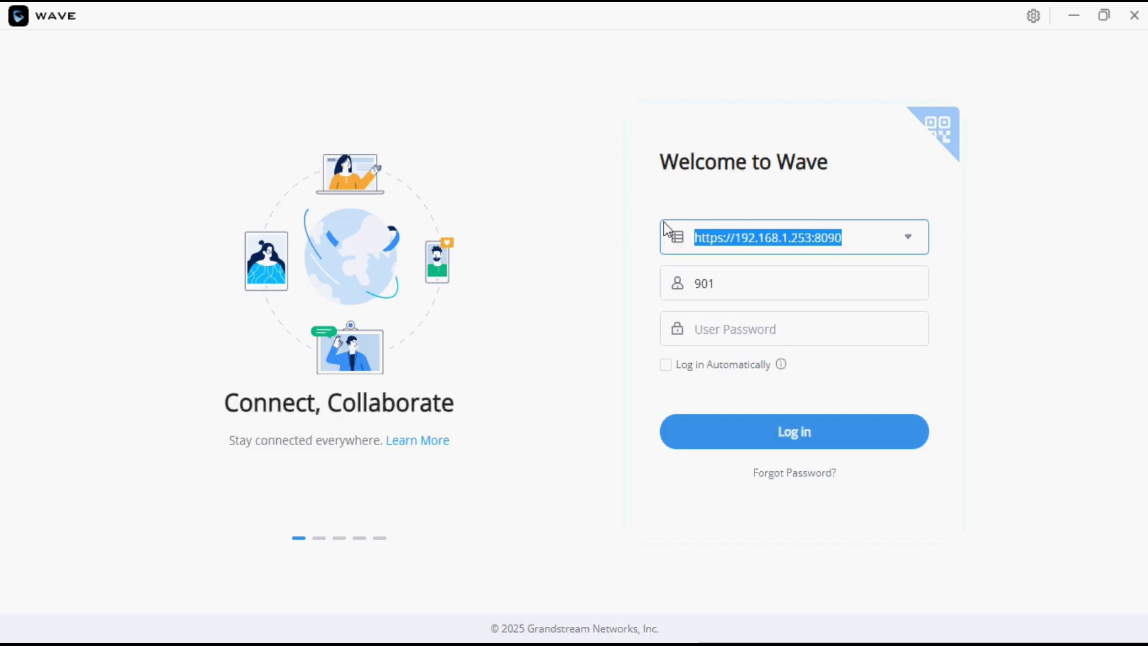
pyautogui.hotkey('ctrl', 'v')
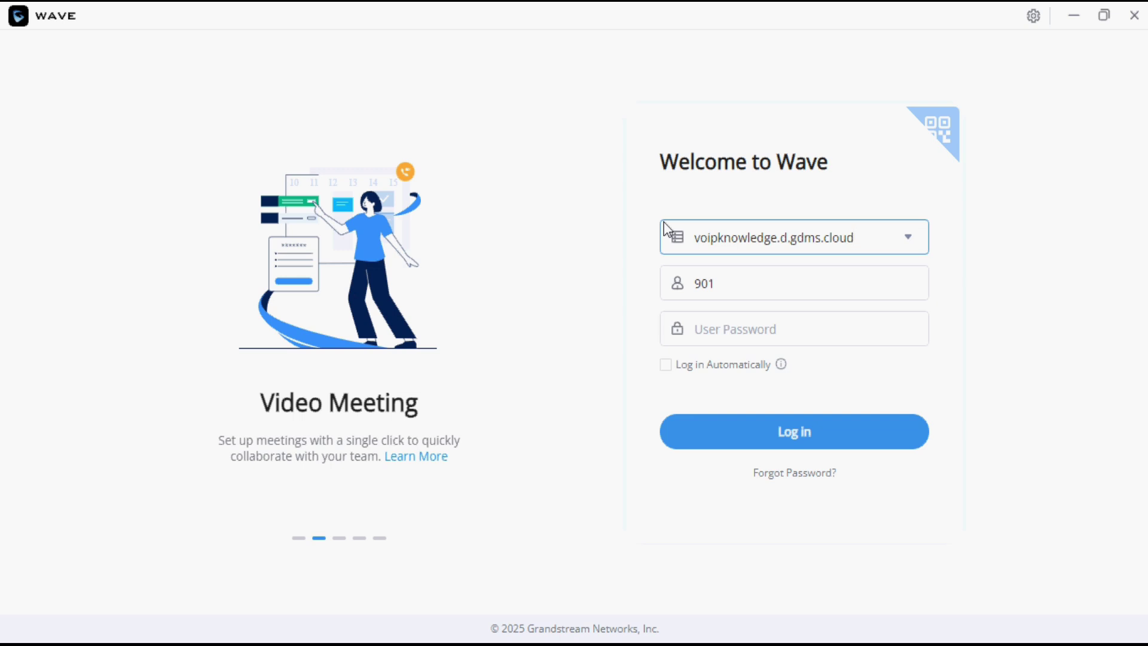
pyautogui.moveTo(728, 278); pyautogui.dragTo(684, 283)
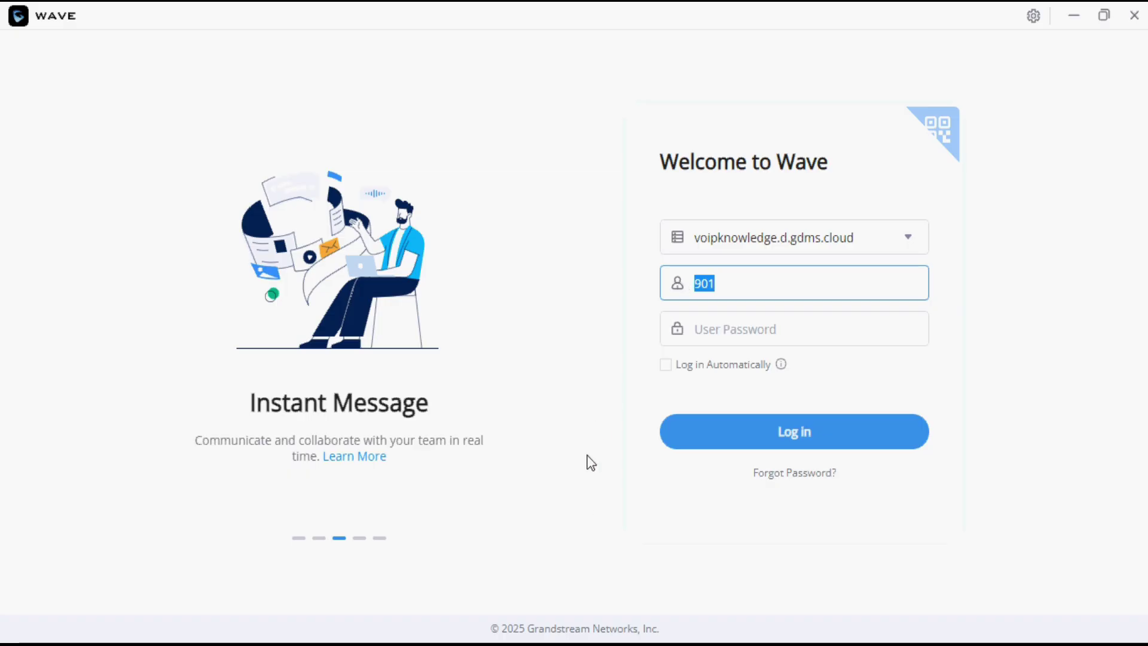
# Open extension 10's edit page under Extension/Trunk > Extensions to check its SIP password.
pyautogui.hotkey('alt', 'Tab')
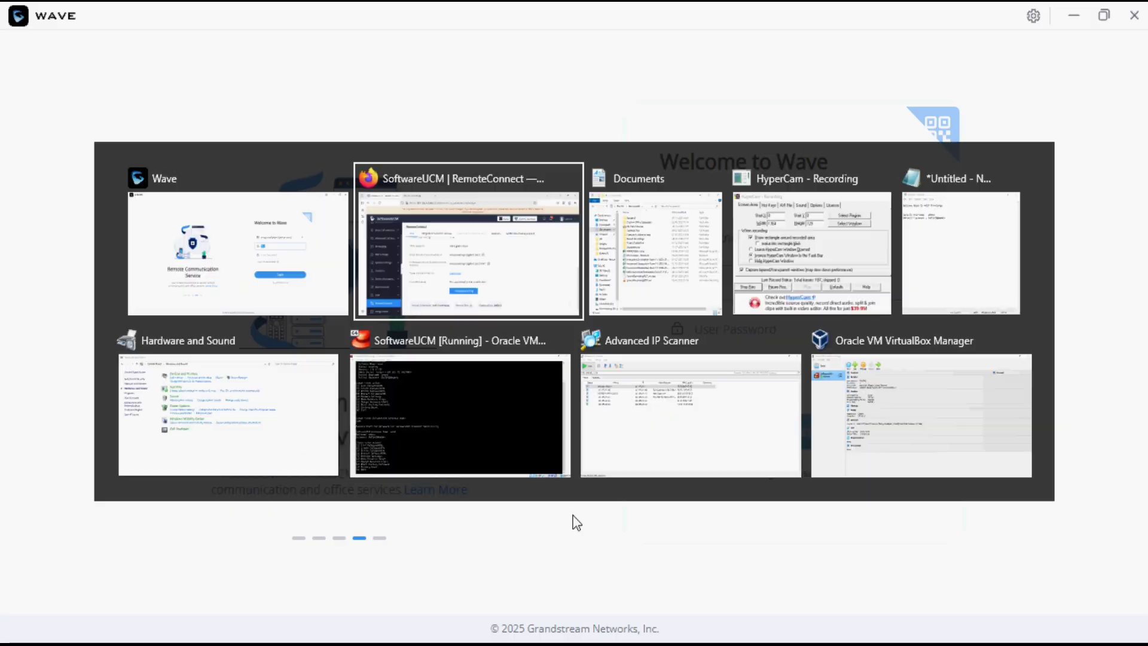
pyautogui.scroll(2, 214, 297)
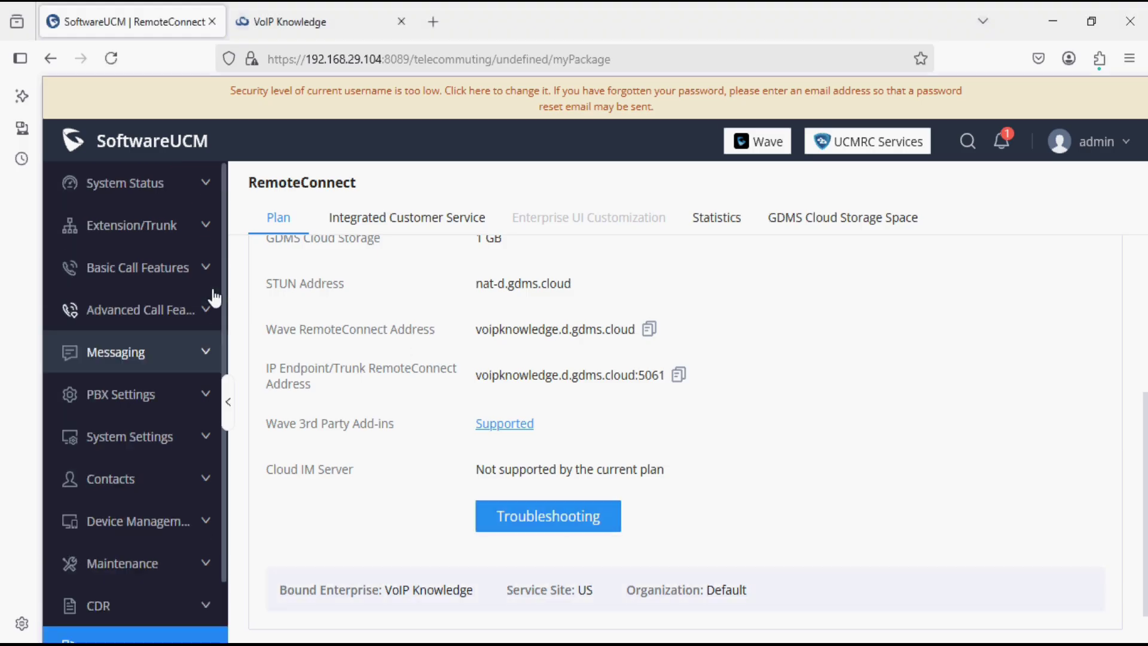
pyautogui.click(167, 227)
pyautogui.click(155, 267)
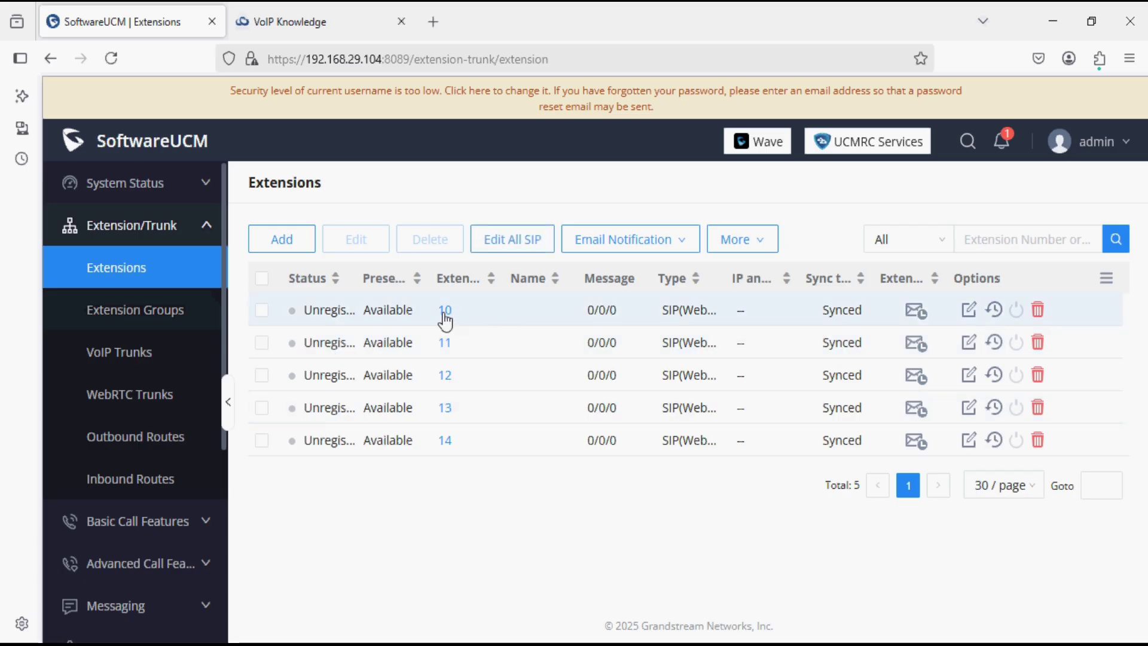
pyautogui.click(969, 311)
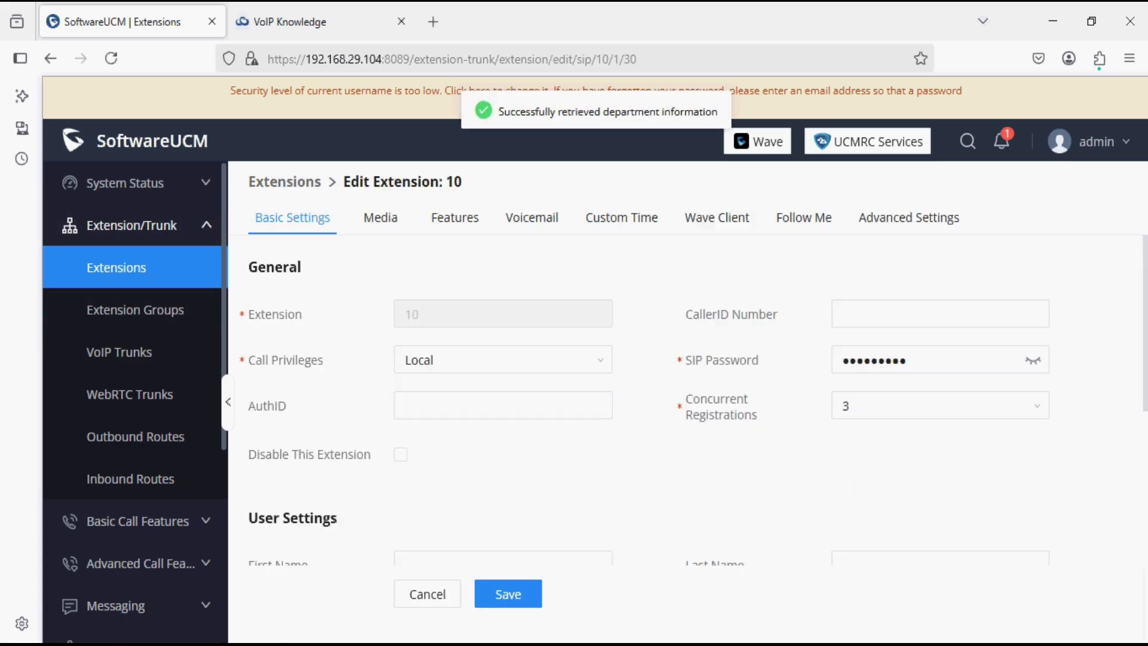
pyautogui.hotkey('alt', 'Tab')
# Log in to Wave as username 10 using extension 10's SIP password.
pyautogui.write('1')
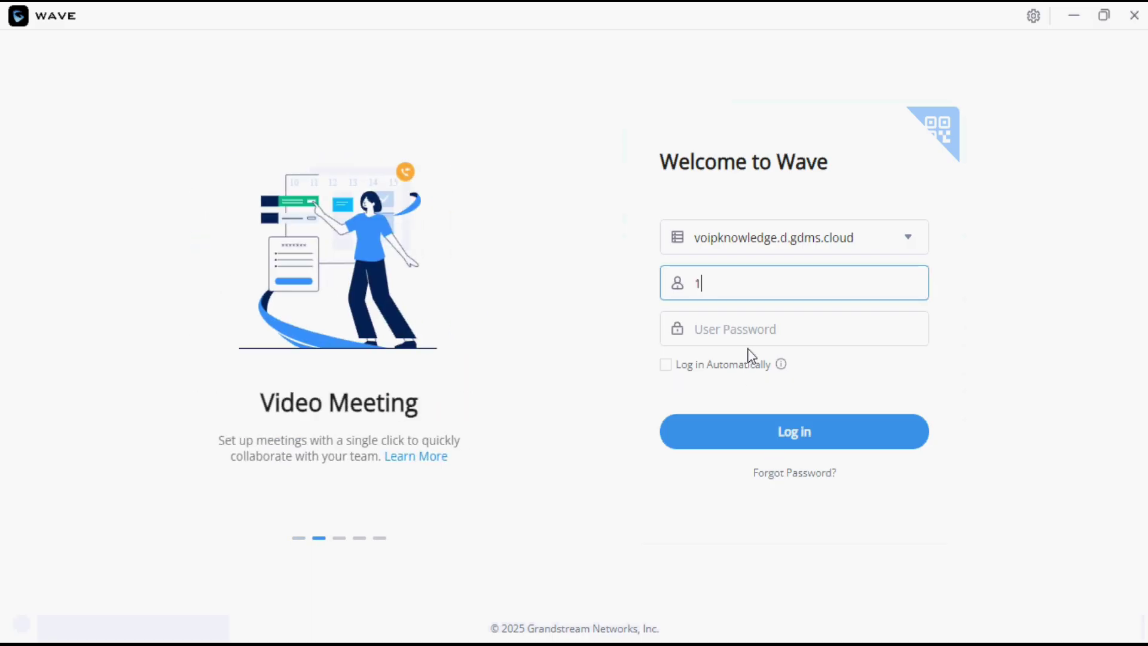
pyautogui.write('0')
pyautogui.press('Tab')
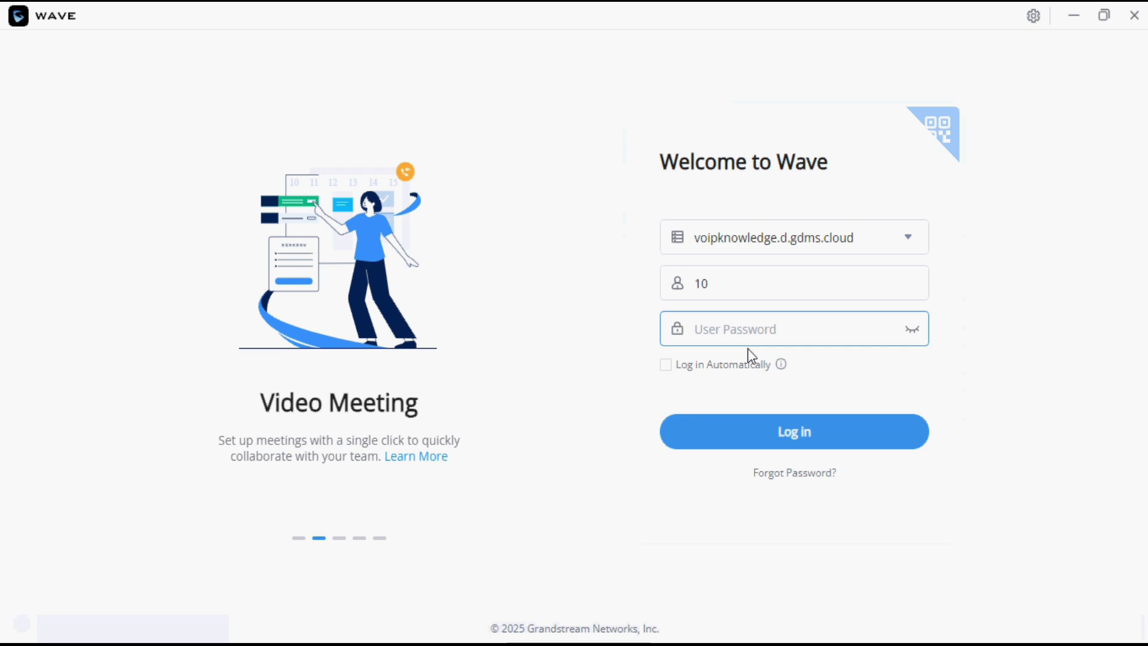
pyautogui.write('123')
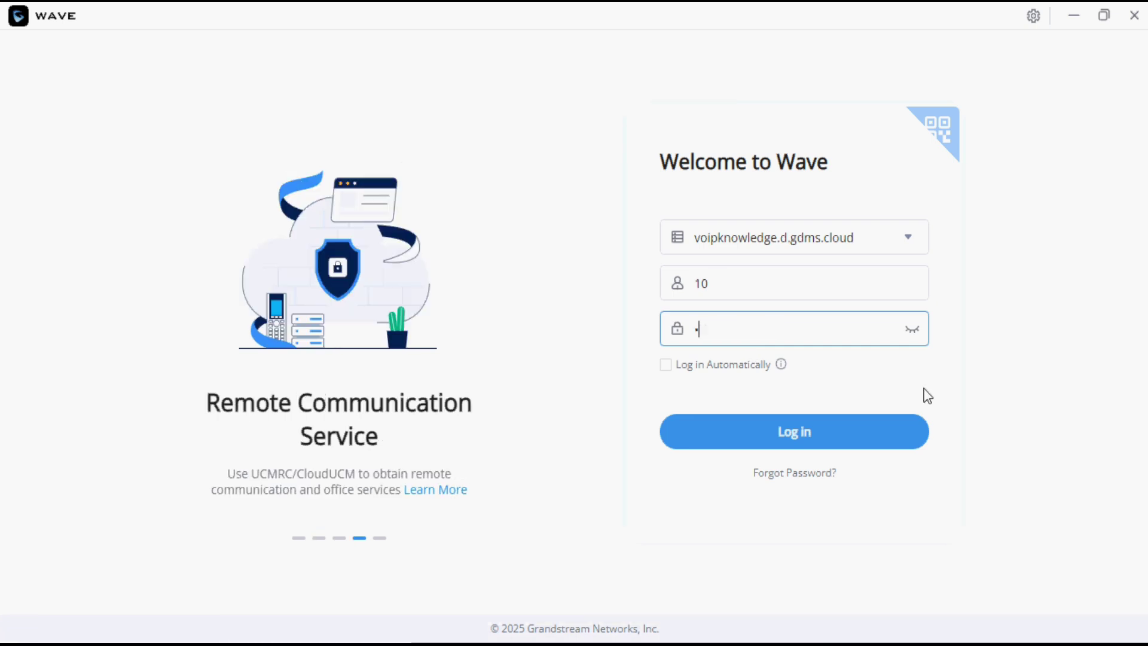
pyautogui.write('456')
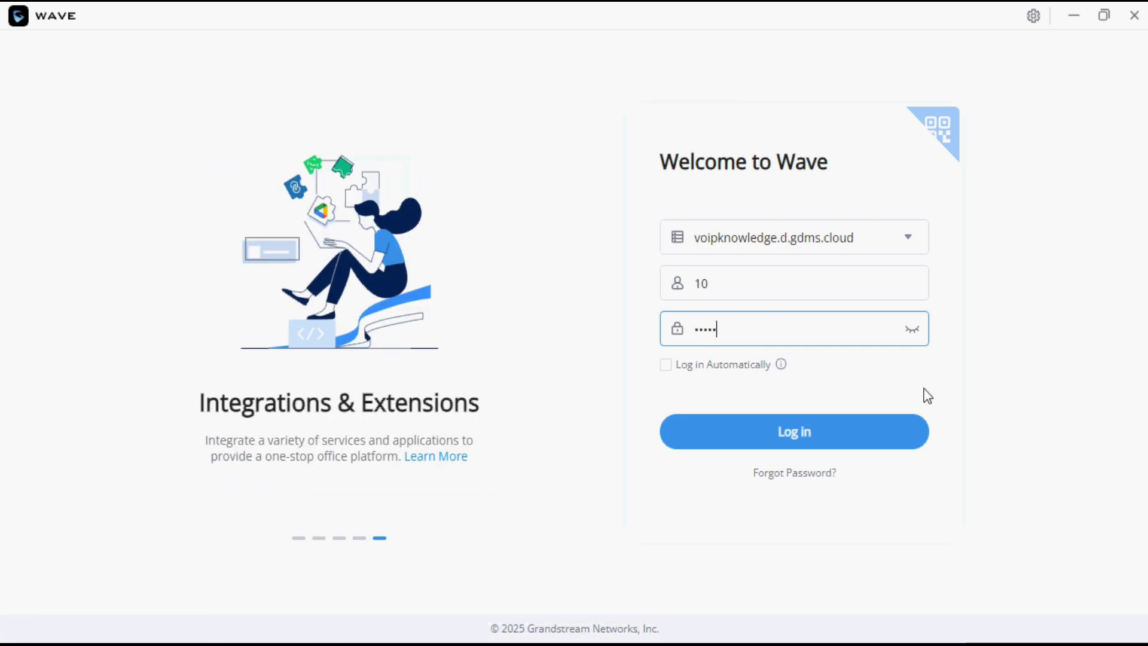
pyautogui.write('78')
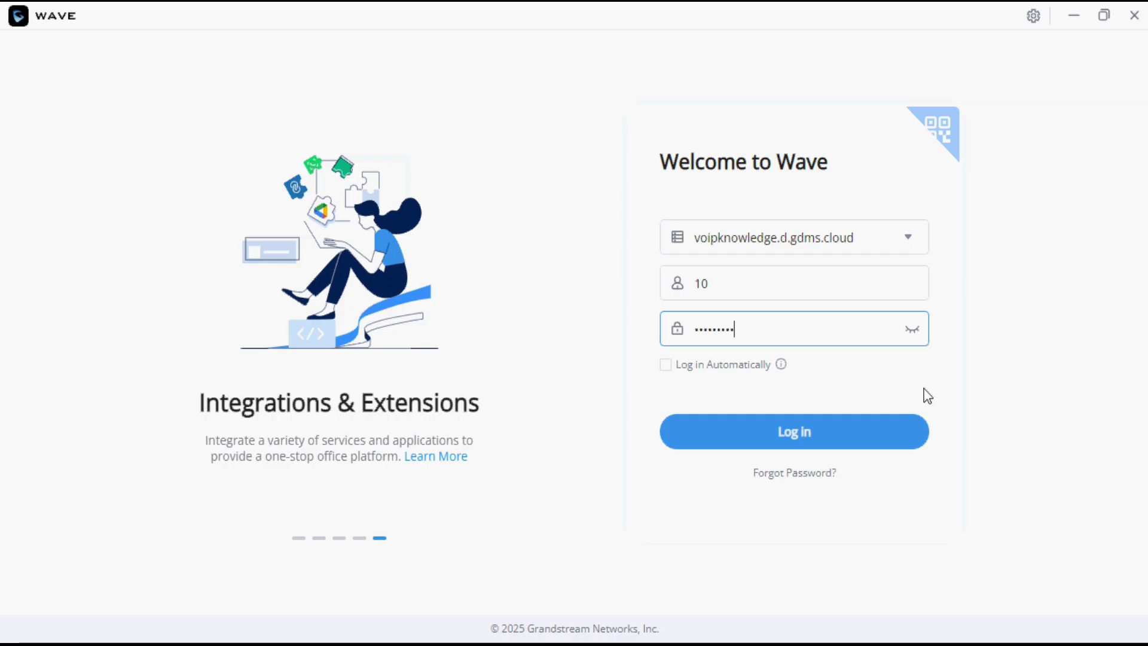
pyautogui.click(851, 428)
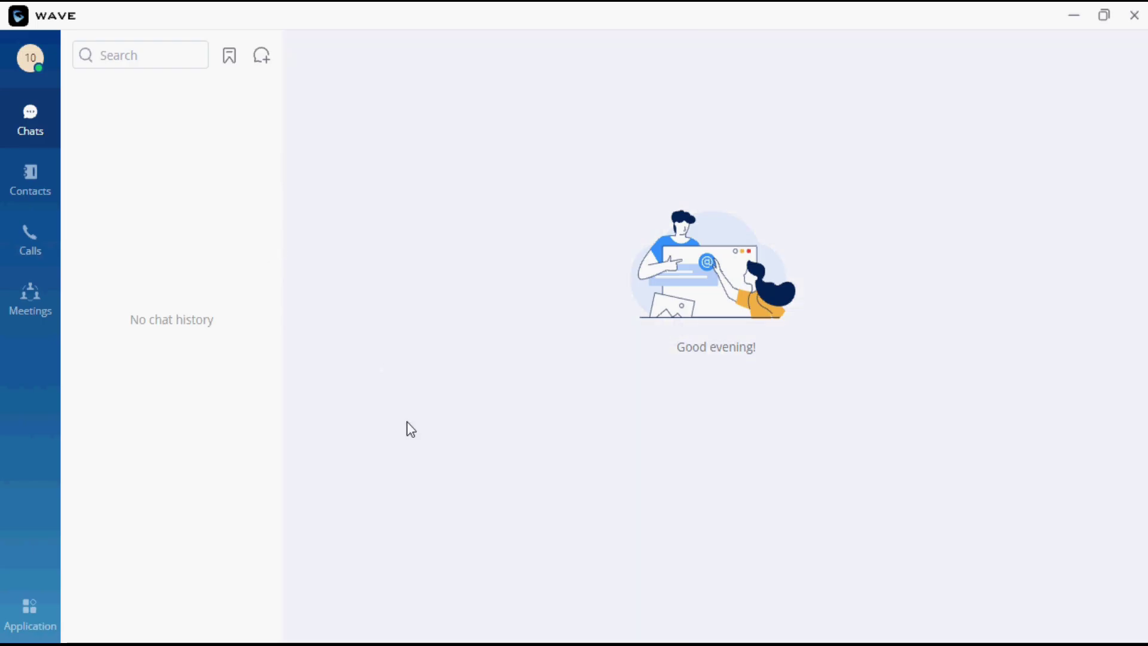
pyautogui.hotkey('alt', 'Tab')
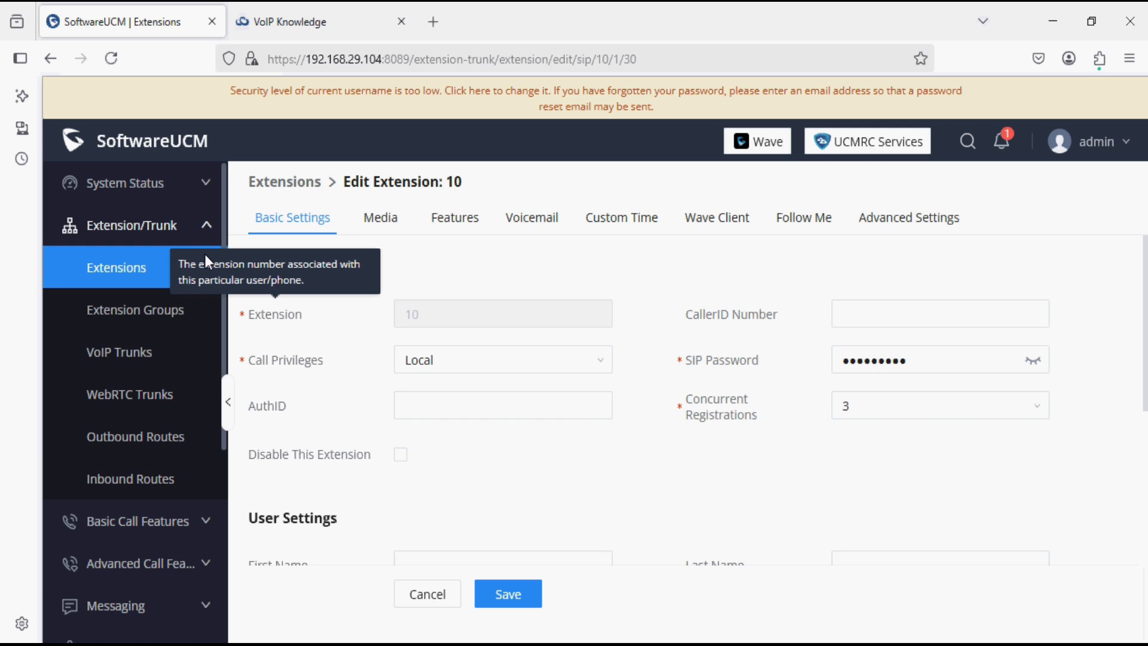
# Check that extension 10 shows Idle in the Extensions list, then open System Status > Dashboard.
pyautogui.click(143, 272)
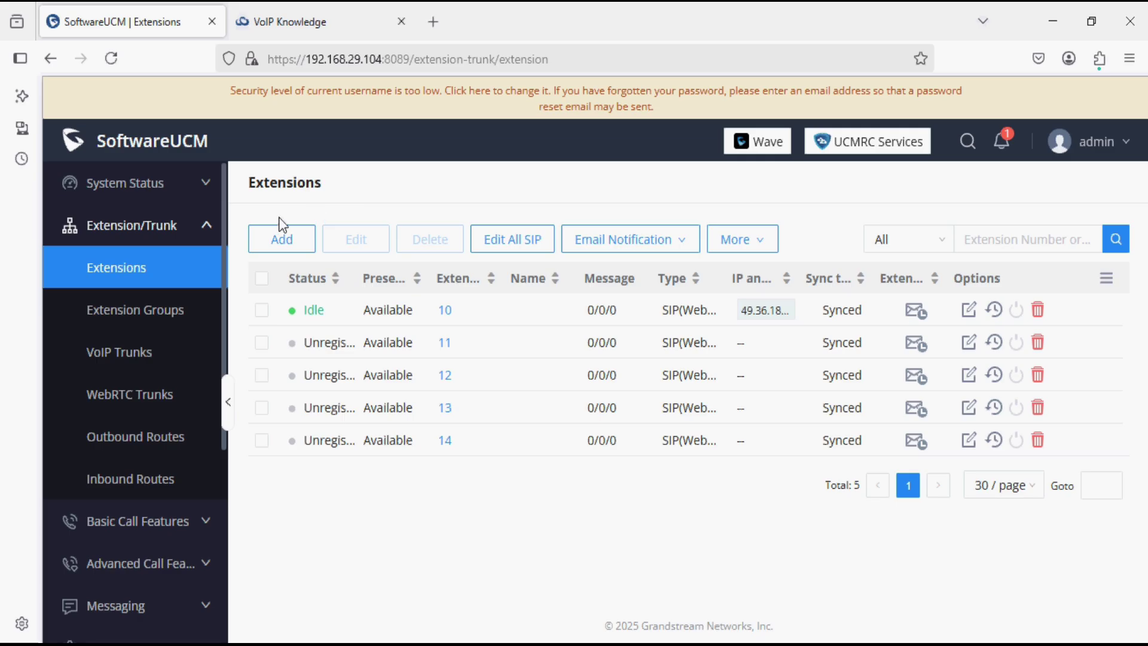
pyautogui.click(192, 187)
pyautogui.click(163, 230)
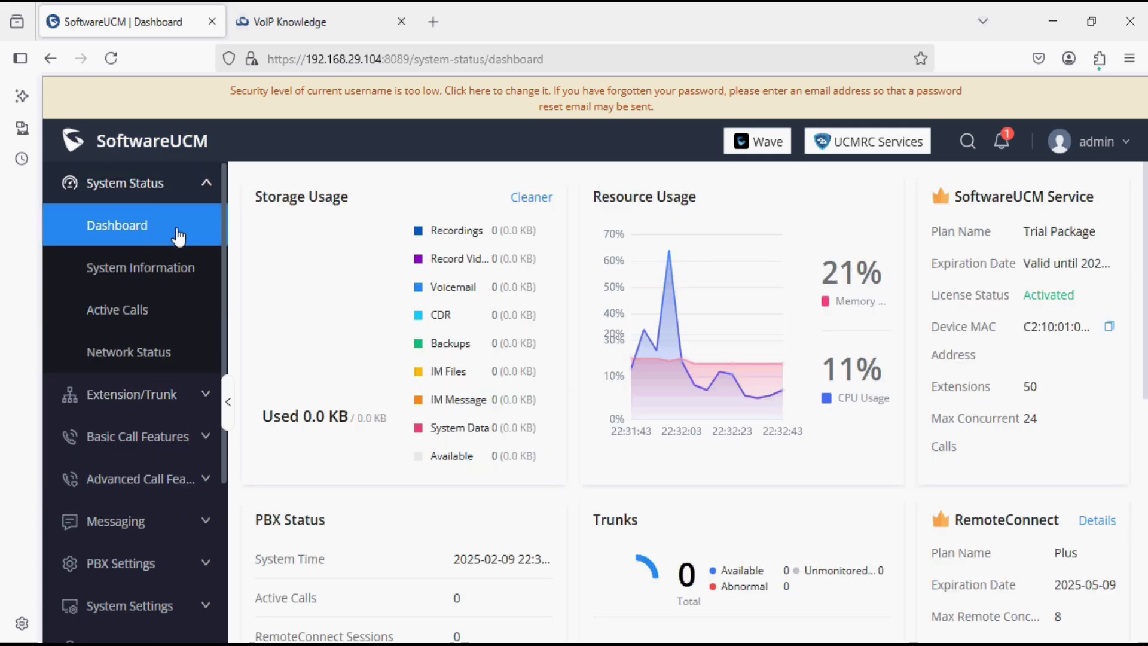
pyautogui.scroll(-6, 365, 399)
pyautogui.scroll(-1, 367, 402)
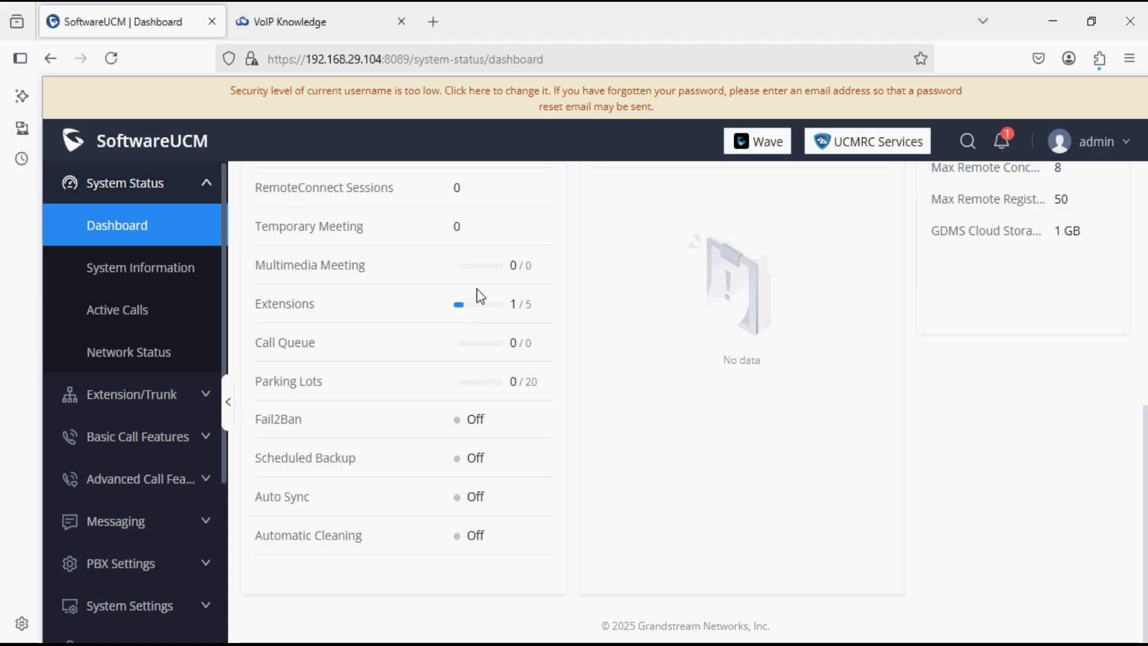
pyautogui.scroll(3, 476, 288)
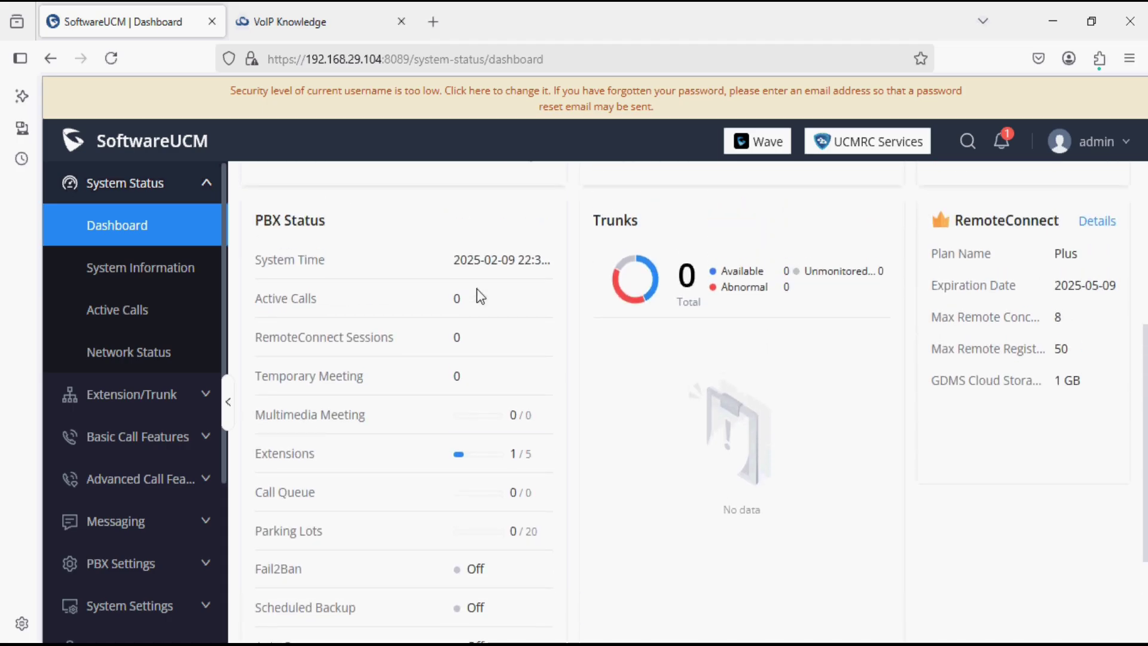